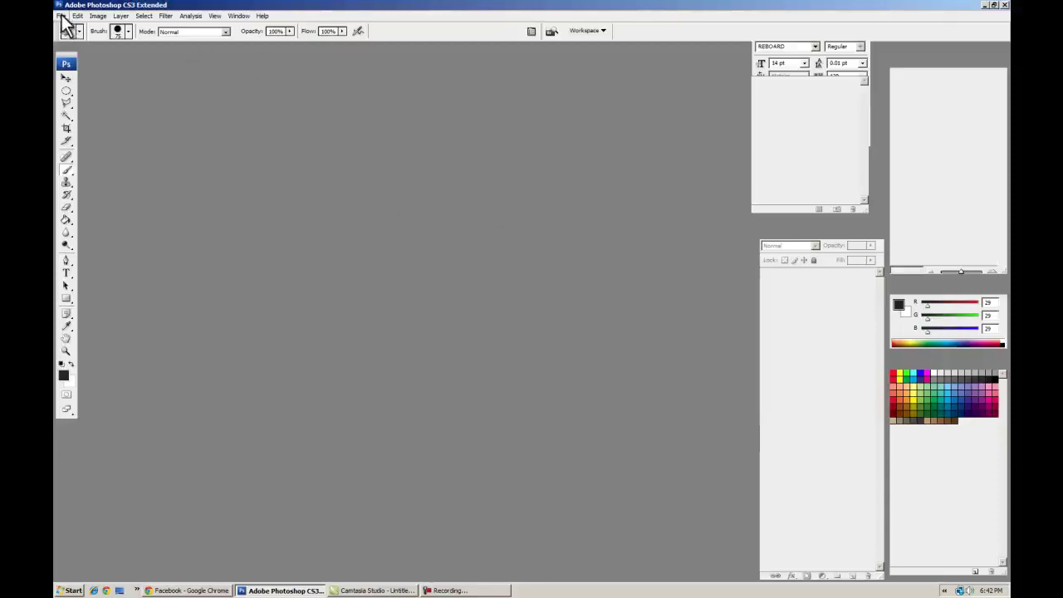
# Create a new Film & Video document: HDTV 1080p/29.97, 1920×1080 pixels, 72 ppi
pyautogui.click(144, 15)
pyautogui.moveTo(75, 17)
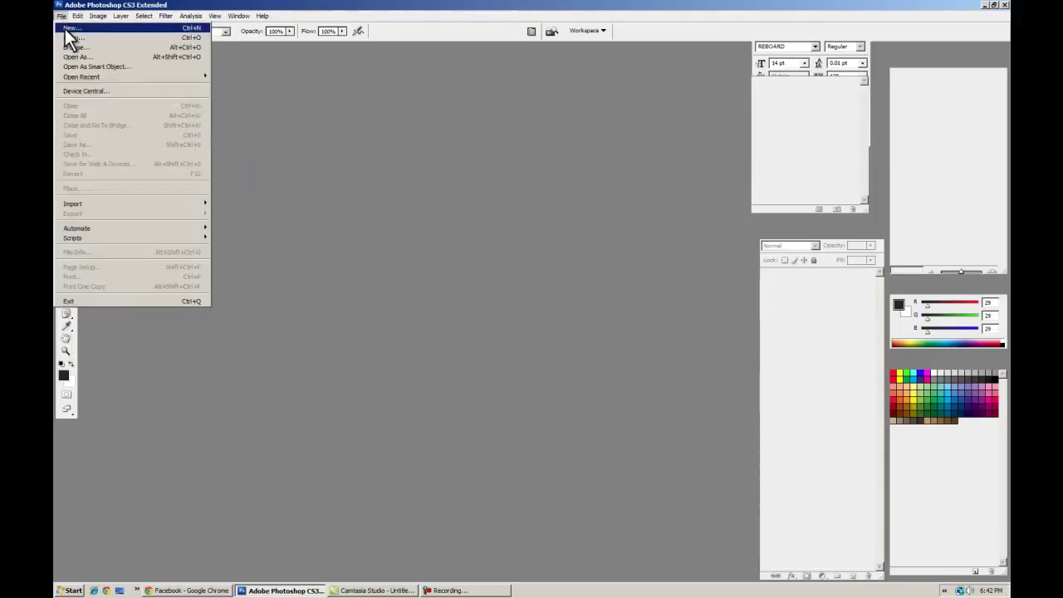
pyautogui.click(65, 28)
pyautogui.moveTo(389, 150); pyautogui.dragTo(369, 150)
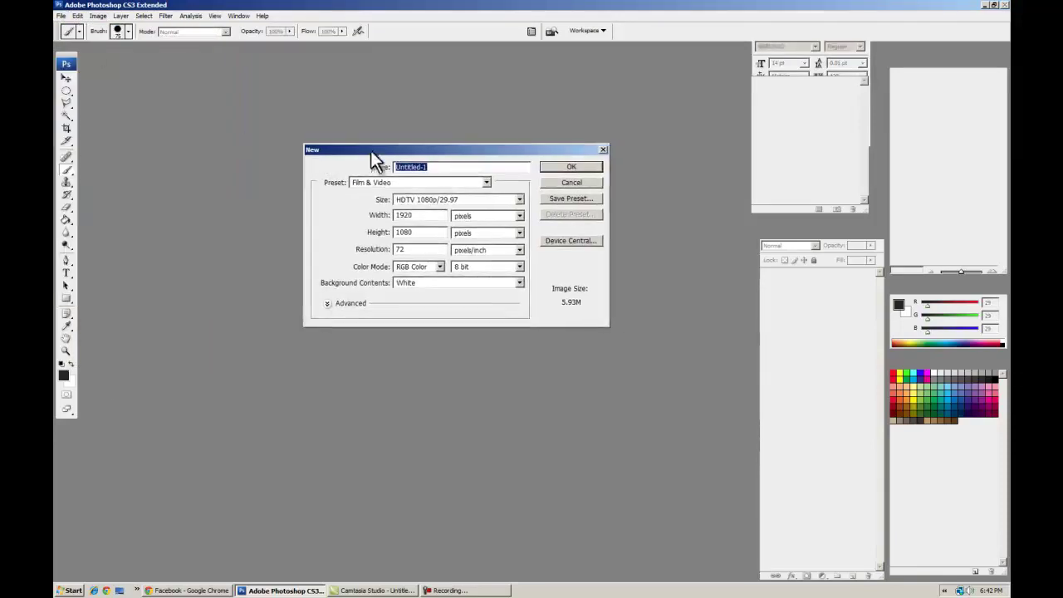
pyautogui.click(368, 182)
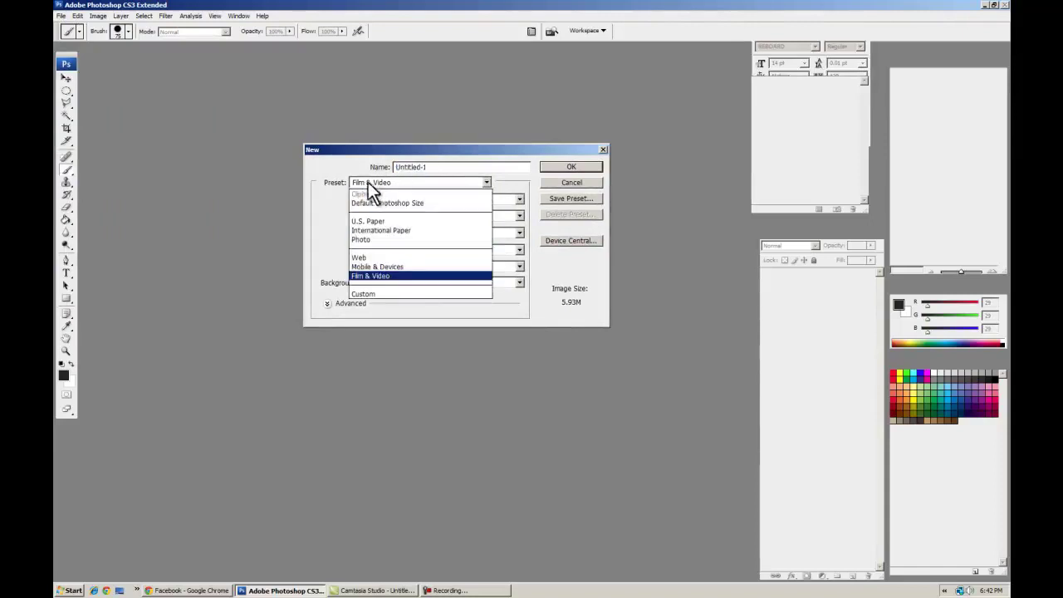
pyautogui.click(377, 275)
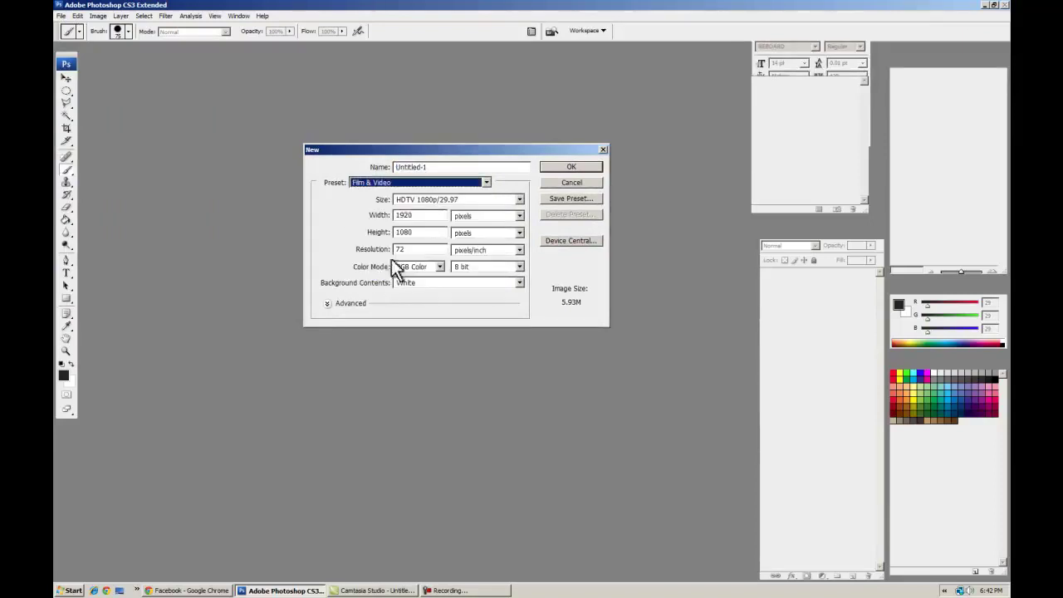
pyautogui.click(520, 200)
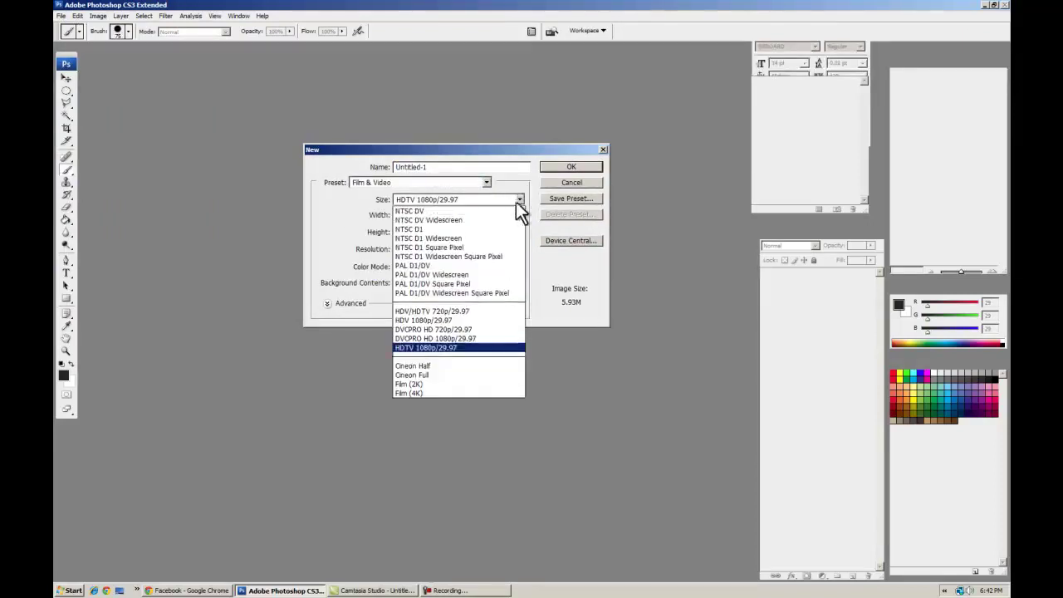
pyautogui.click(465, 347)
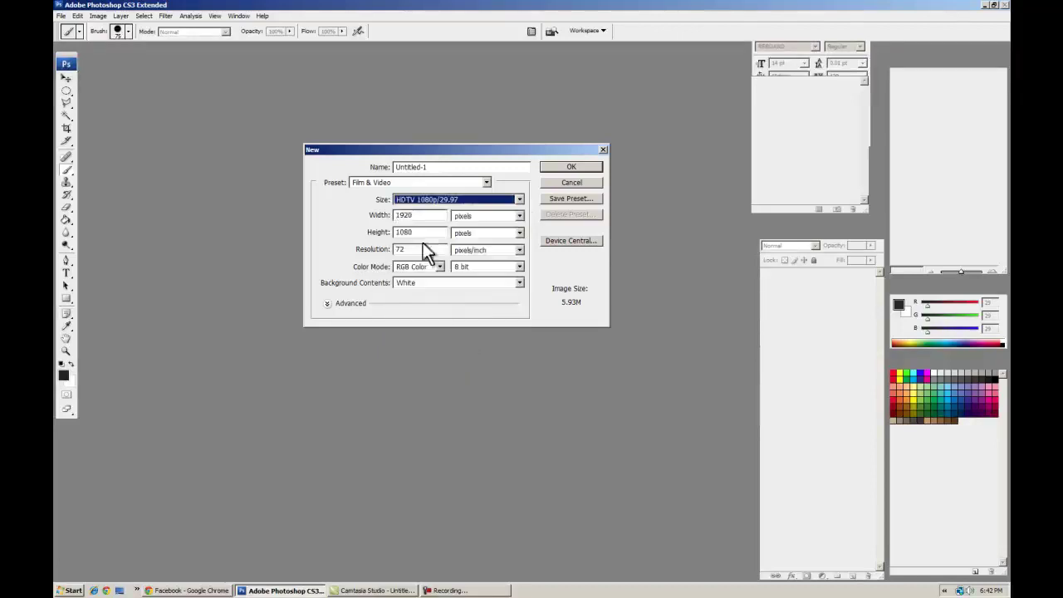
pyautogui.click(558, 173)
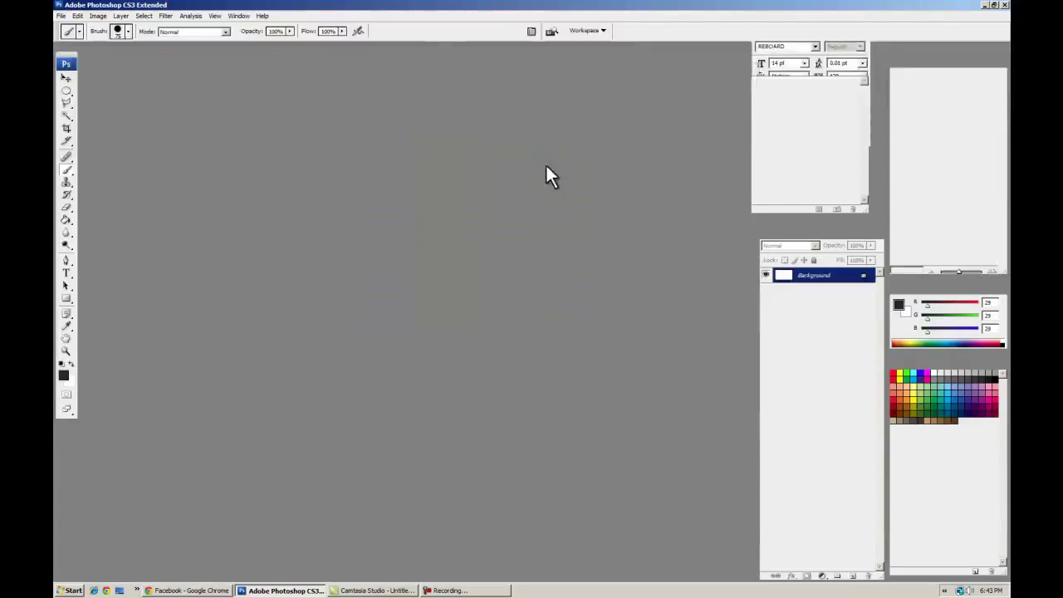
# Reposition and enlarge the document window, and turn off View Extras to hide the guides
pyautogui.moveTo(328, 54); pyautogui.dragTo(363, 95)
pyautogui.click(220, 19)
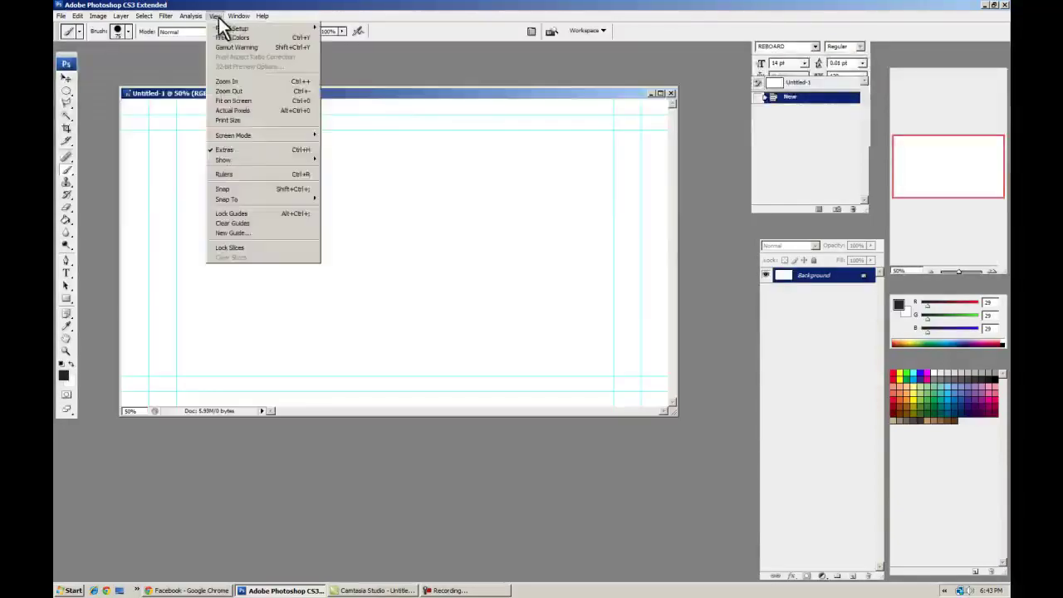
pyautogui.click(237, 149)
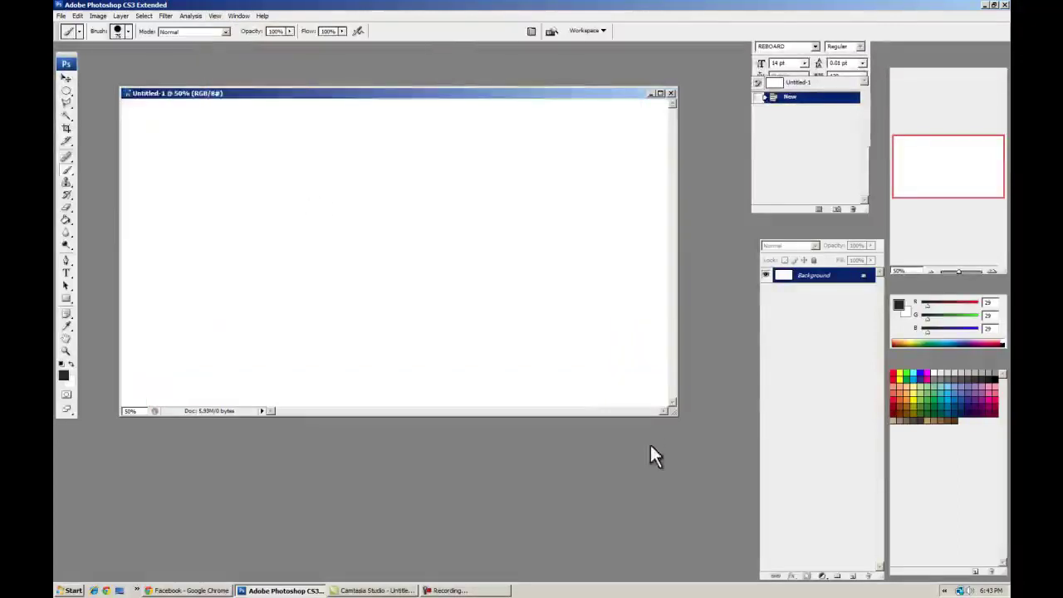
pyautogui.moveTo(673, 413); pyautogui.dragTo(721, 457)
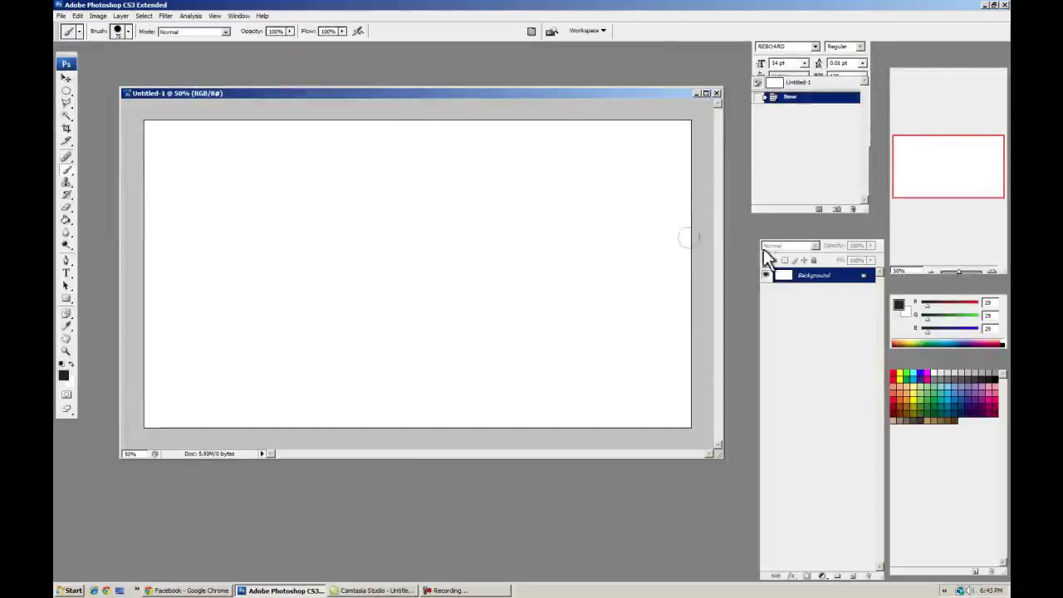
# Convert the Background into Layer 0 and hide it so the canvas shows transparency
pyautogui.click(121, 16)
pyautogui.moveTo(133, 29)
pyautogui.click(292, 37)
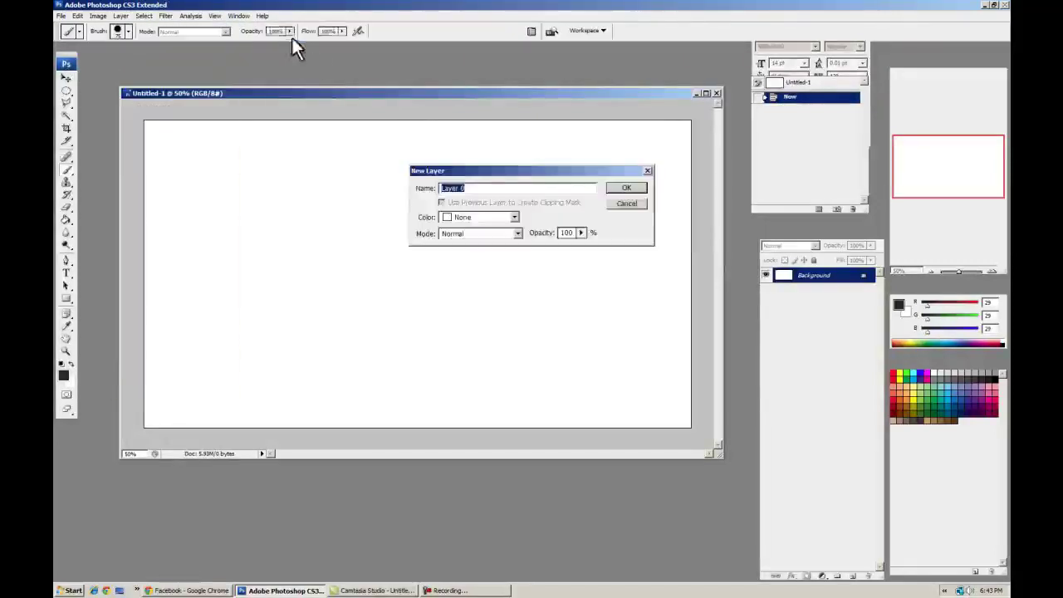
pyautogui.click(615, 189)
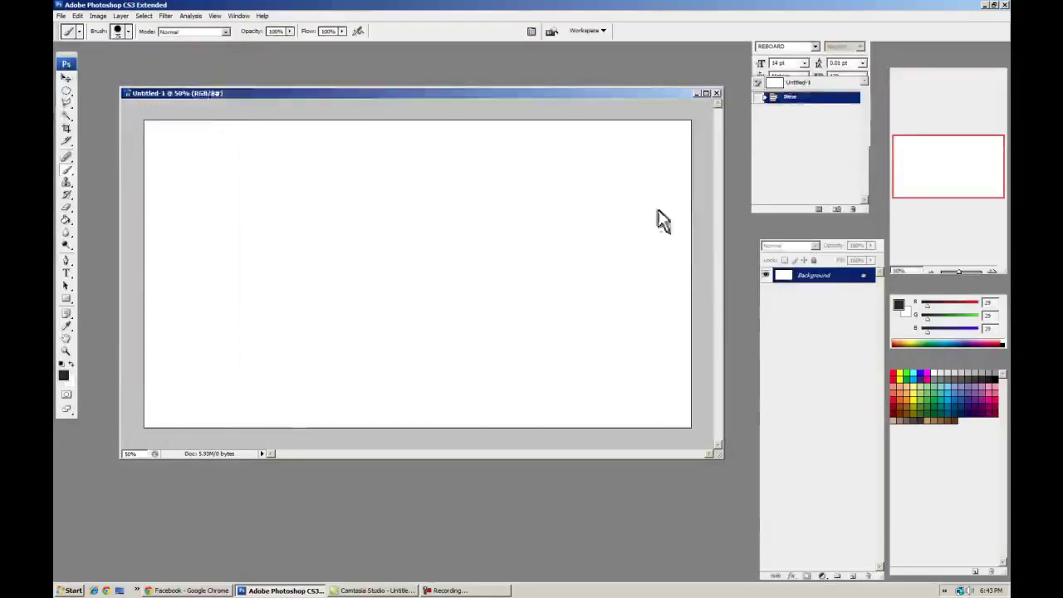
pyautogui.click(766, 275)
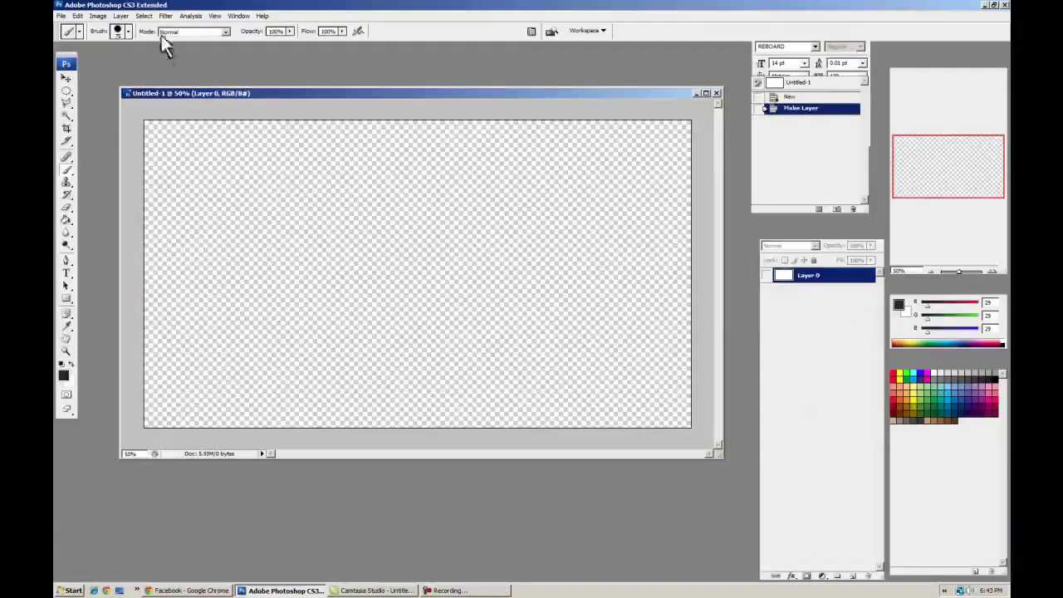
# Add a new blank video layer, Layer 1, above Layer 0
pyautogui.click(121, 16)
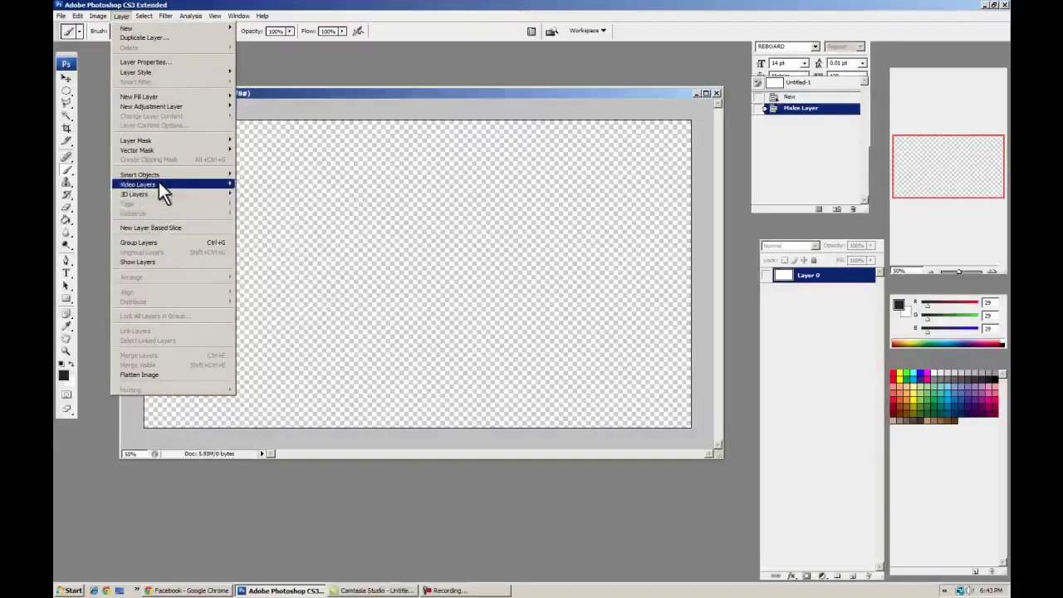
pyautogui.moveTo(161, 185)
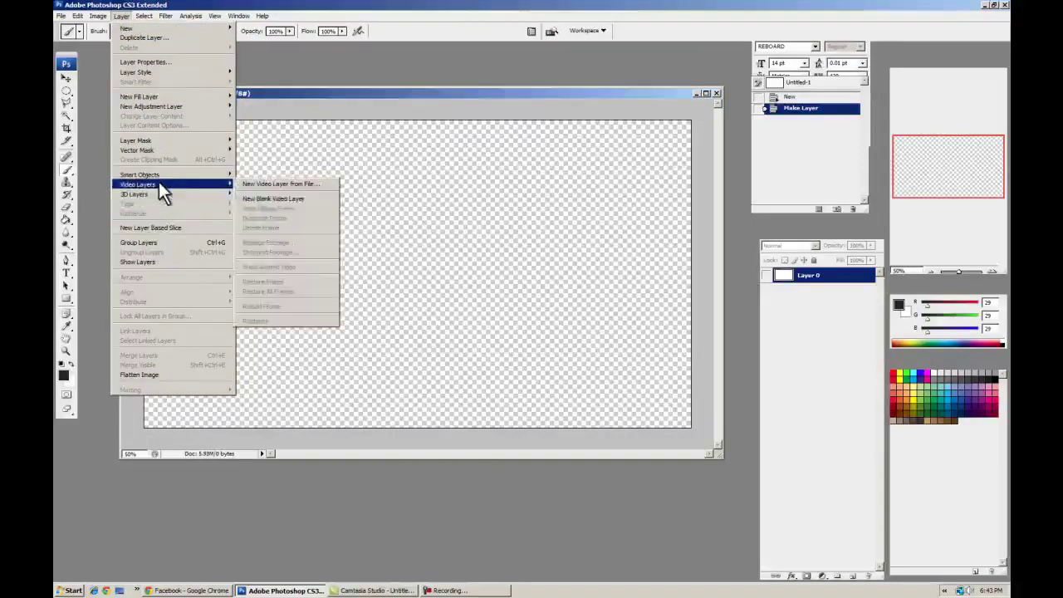
pyautogui.click(262, 200)
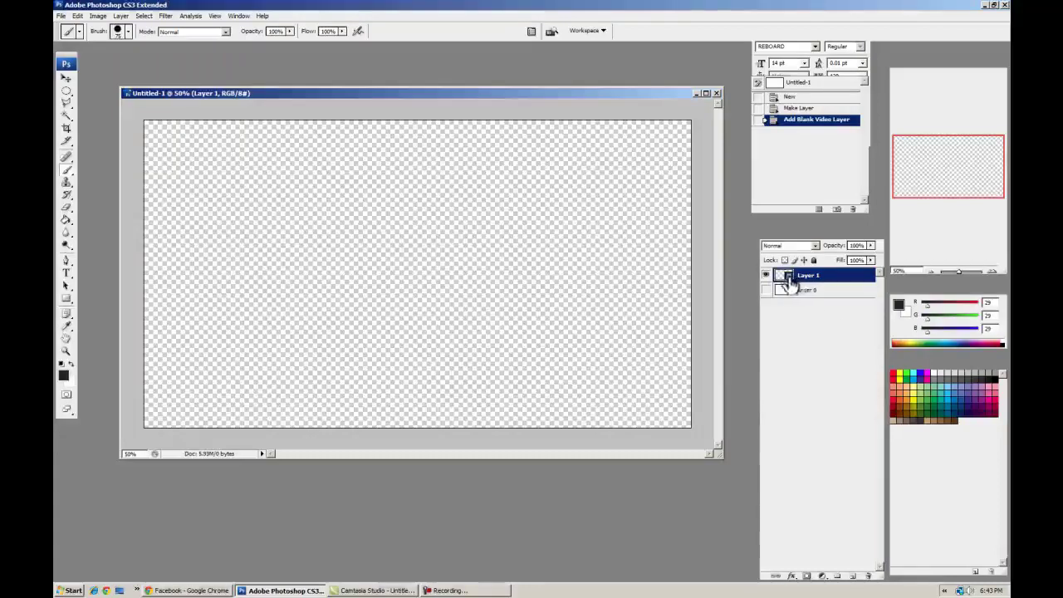
pyautogui.moveTo(222, 97); pyautogui.dragTo(214, 91)
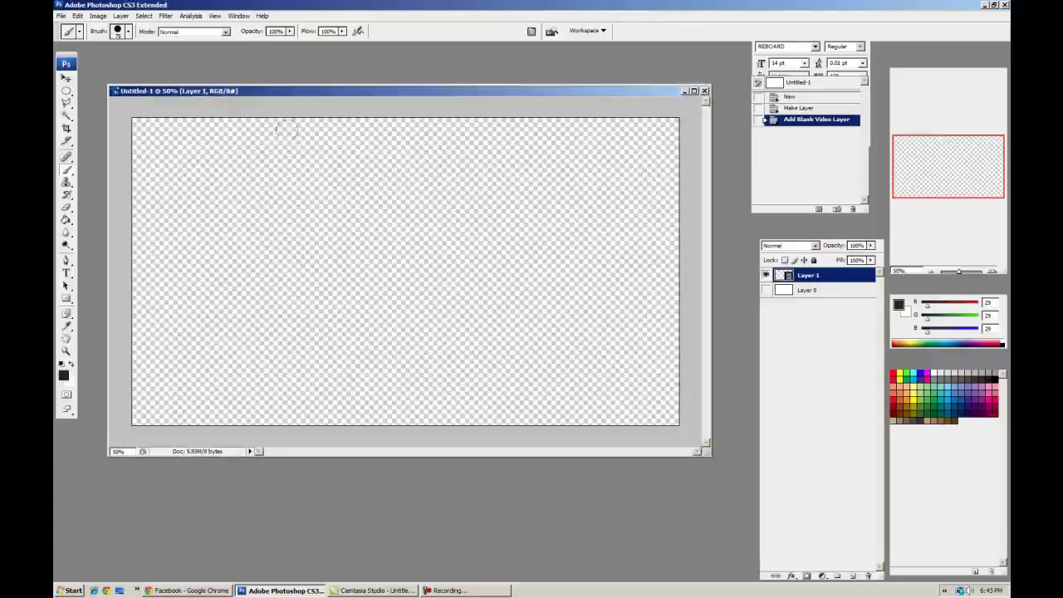
# Show the Animation timeline with Layer 1 and Layer 0 tracks, and move the playhead
pyautogui.click(240, 16)
pyautogui.click(250, 62)
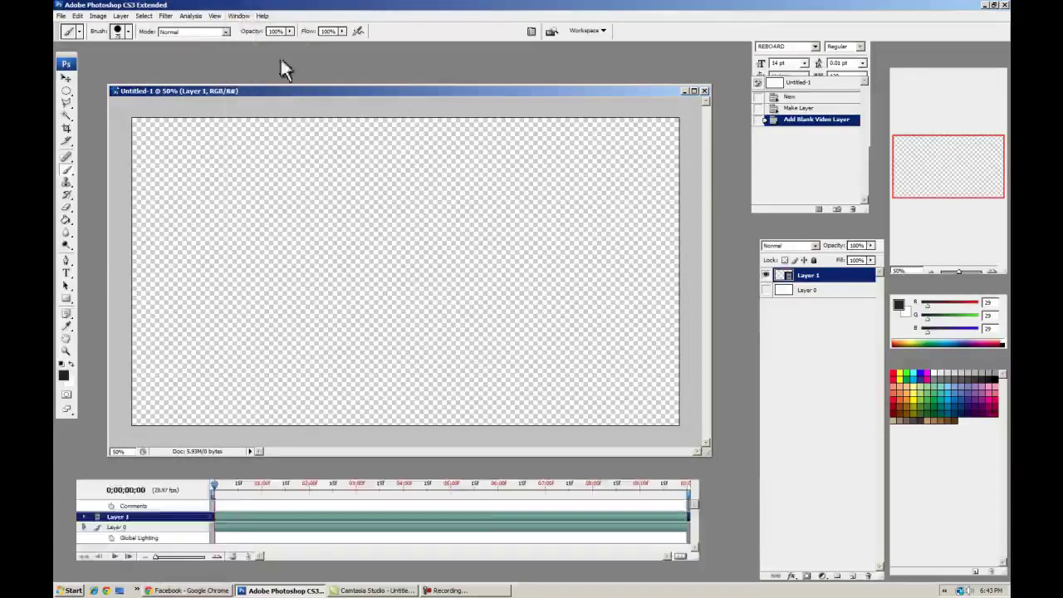
pyautogui.moveTo(266, 470); pyautogui.dragTo(261, 470)
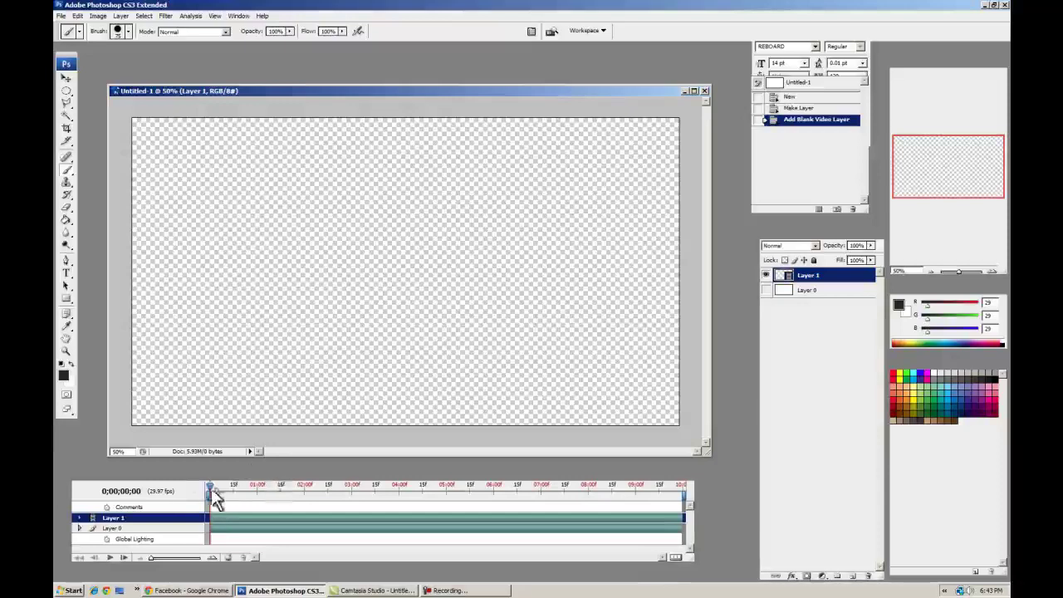
pyautogui.click(259, 494)
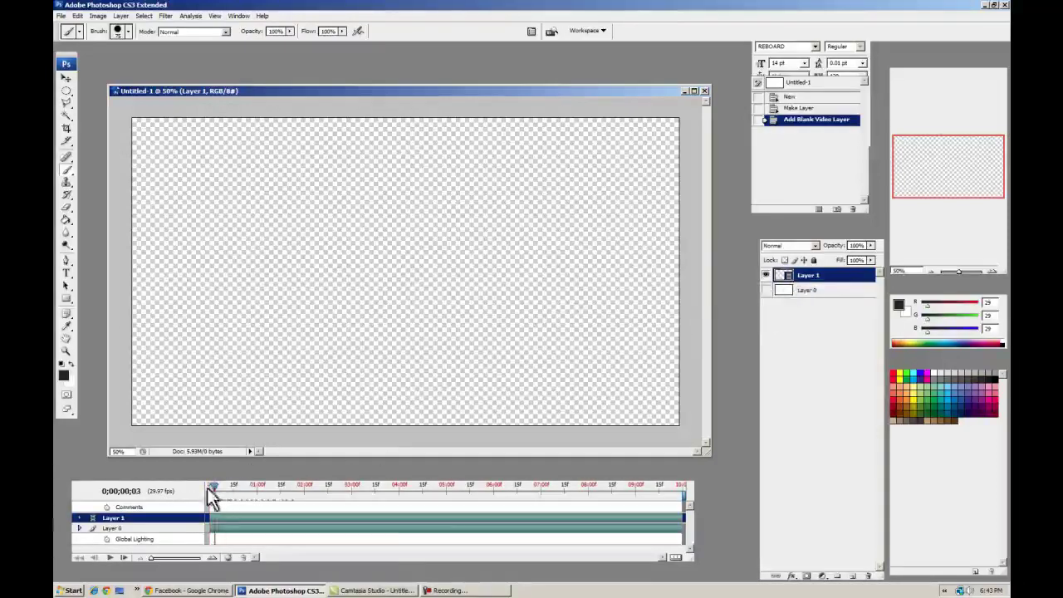
# Change the document timeline frame rate from 29.97 to 12 fps
pyautogui.click(692, 478)
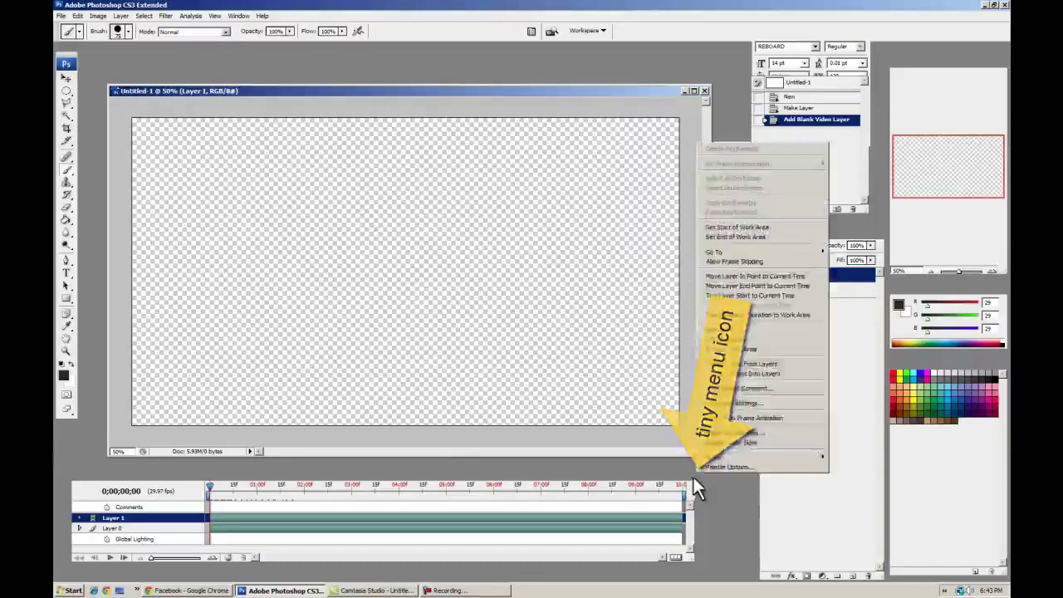
pyautogui.click(723, 404)
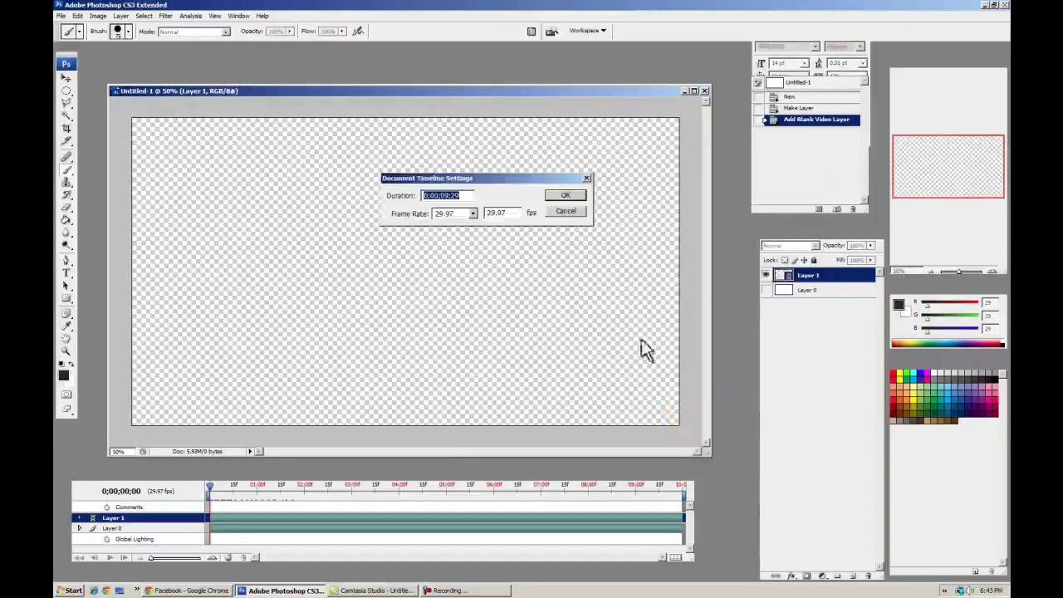
pyautogui.click(473, 215)
pyautogui.click(451, 301)
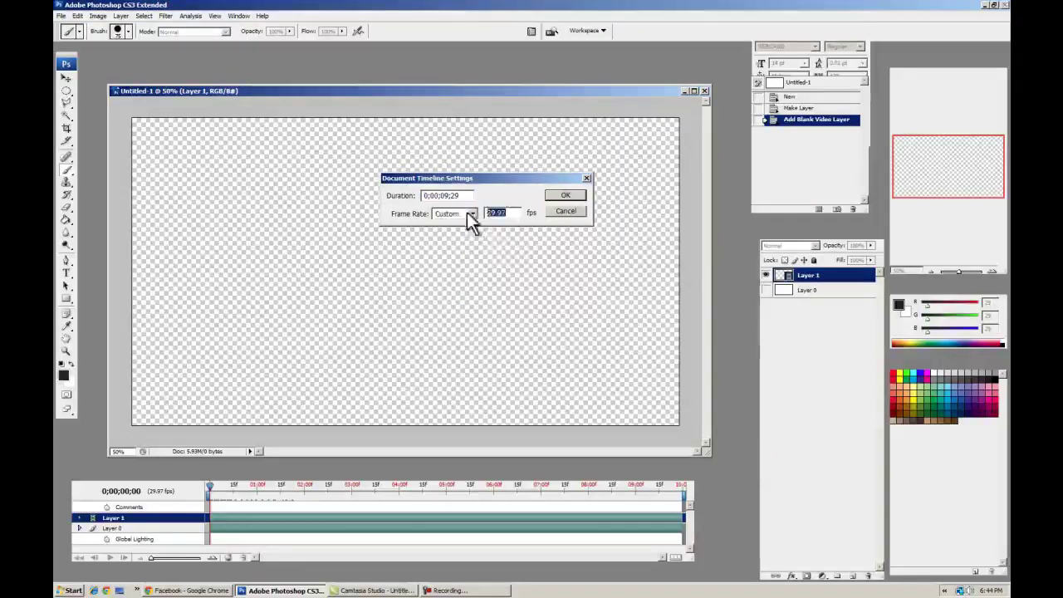
pyautogui.write('31')
pyautogui.click(565, 195)
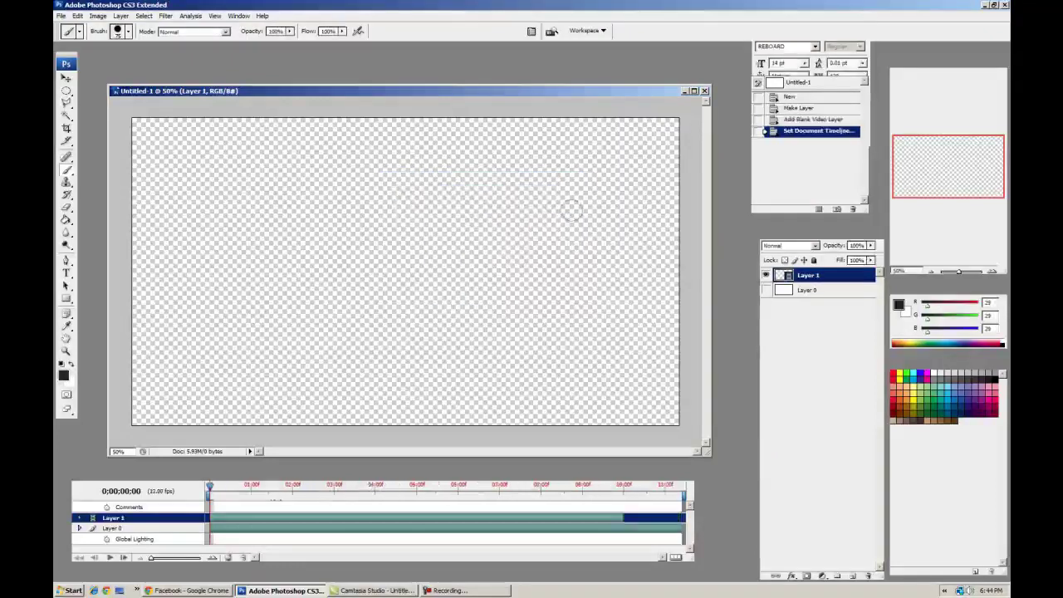
# Scrub the playhead and step forward and back through frames to check the new timing
pyautogui.moveTo(247, 489); pyautogui.dragTo(234, 508)
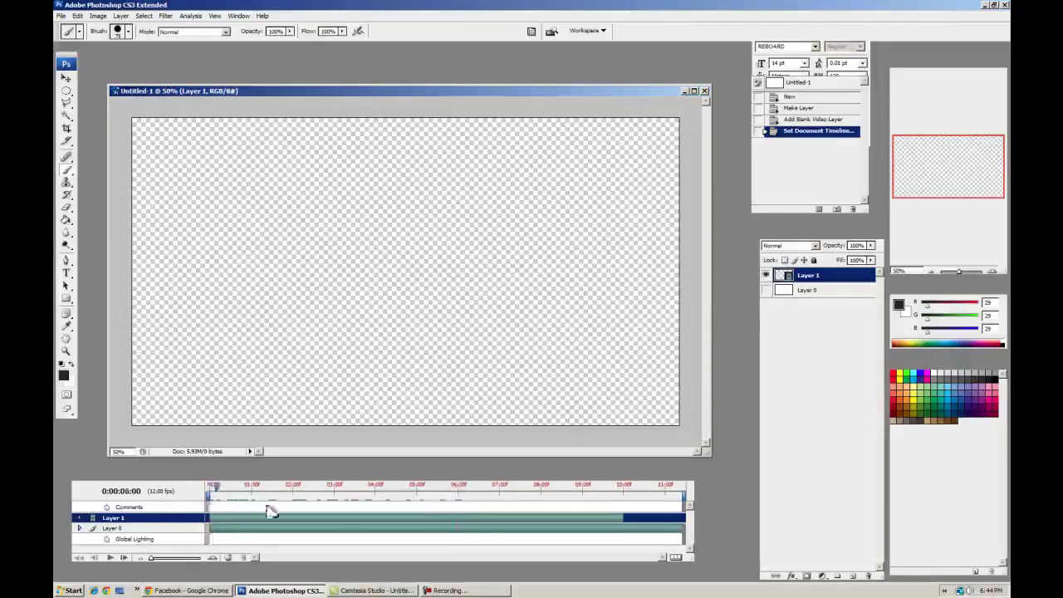
pyautogui.moveTo(324, 513); pyautogui.dragTo(174, 510)
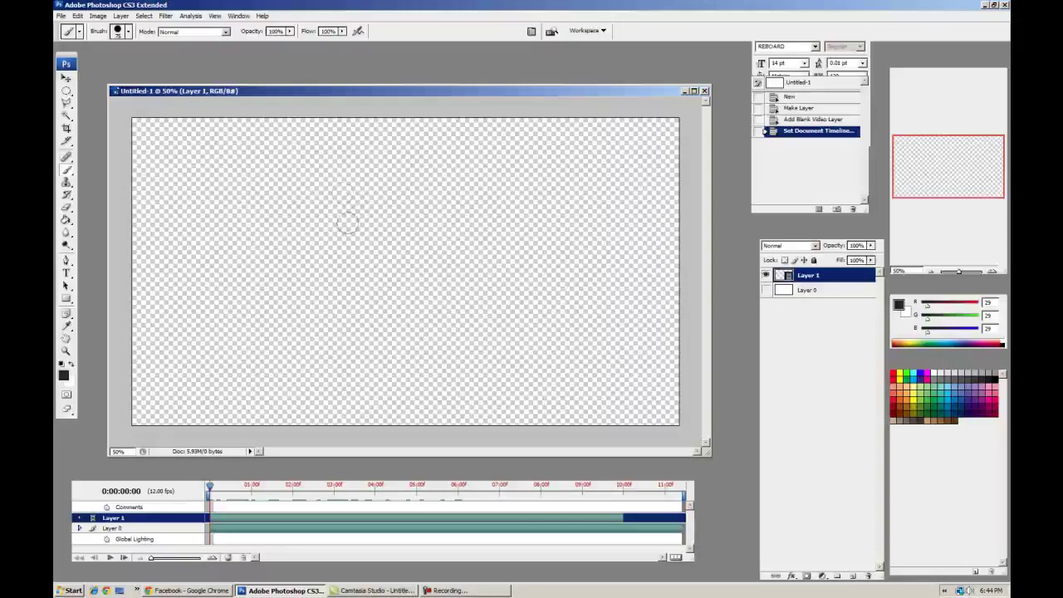
pyautogui.click(122, 557)
pyautogui.click(122, 557)
pyautogui.click(123, 557)
pyautogui.click(123, 557)
pyautogui.click(94, 557)
pyautogui.click(94, 557)
pyautogui.click(94, 557)
pyautogui.click(94, 558)
pyautogui.click(122, 558)
pyautogui.click(122, 557)
pyautogui.click(123, 557)
pyautogui.click(122, 558)
pyautogui.click(94, 557)
pyautogui.click(94, 558)
pyautogui.click(94, 558)
pyautogui.click(94, 558)
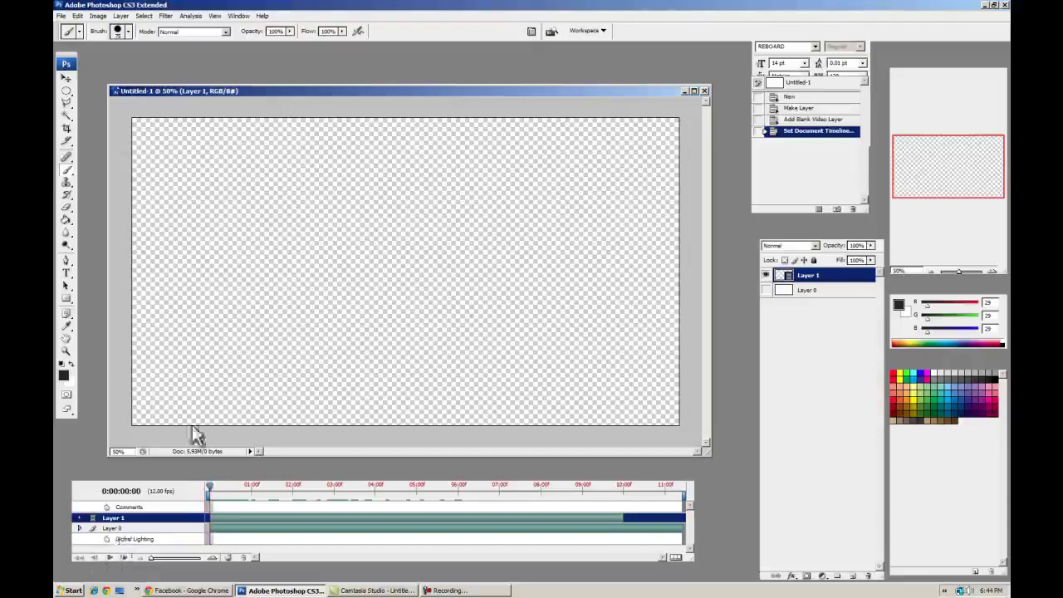
pyautogui.click(77, 17)
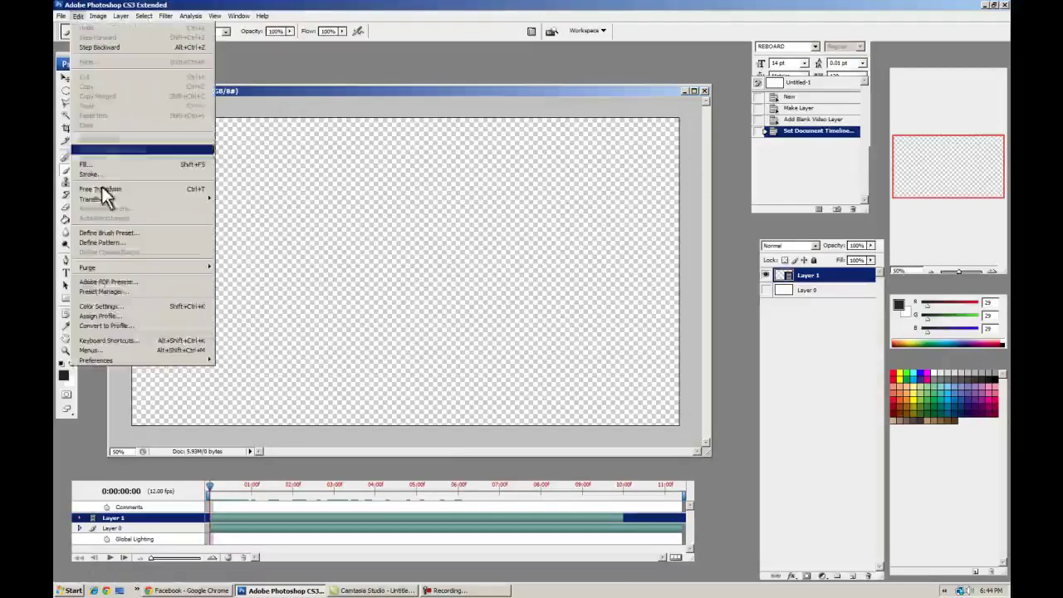
pyautogui.click(136, 339)
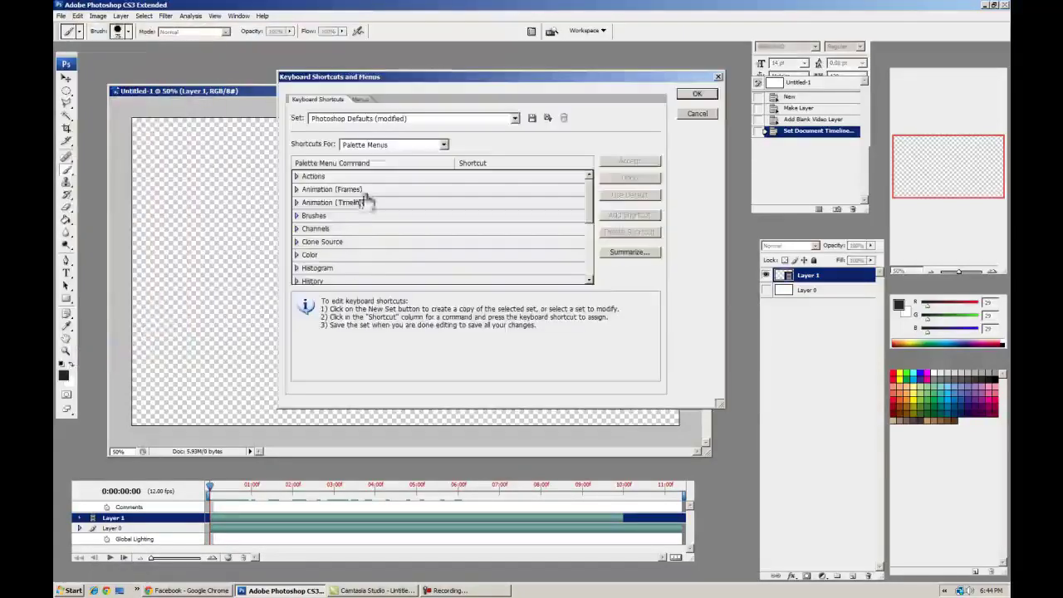
pyautogui.click(359, 143)
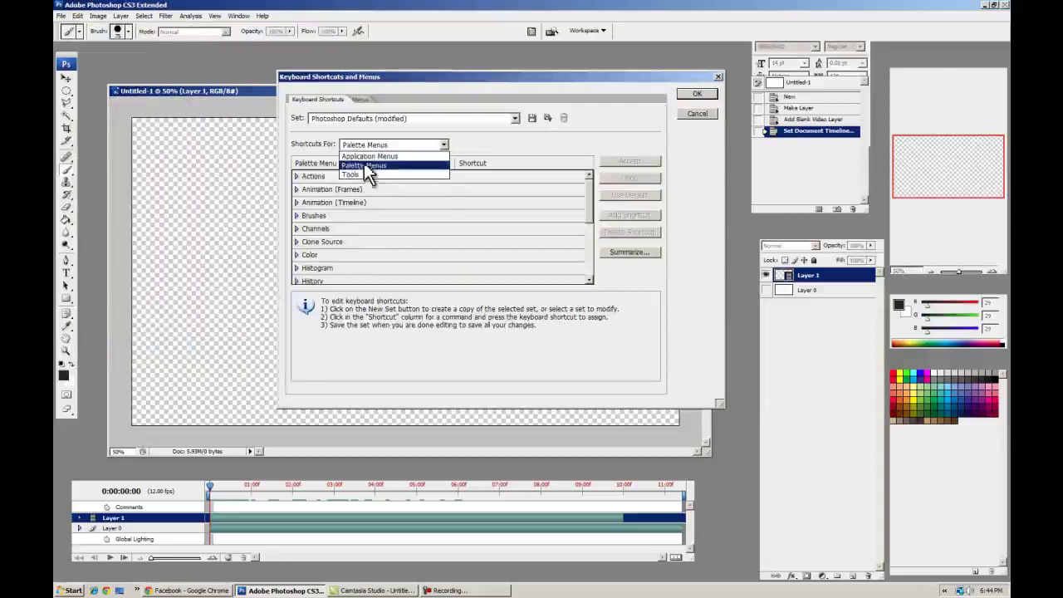
pyautogui.click(364, 165)
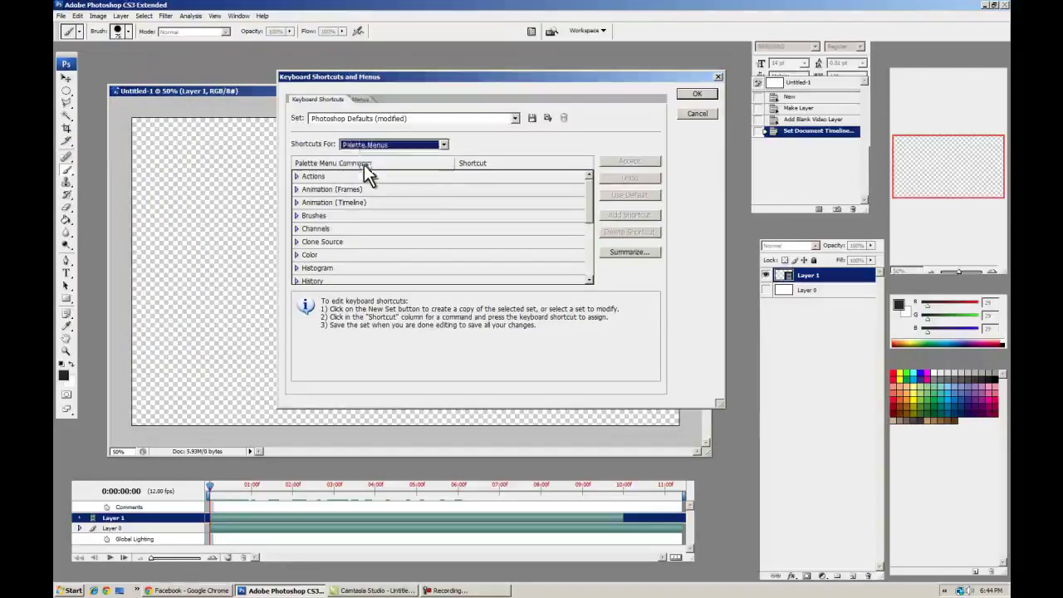
pyautogui.click(297, 202)
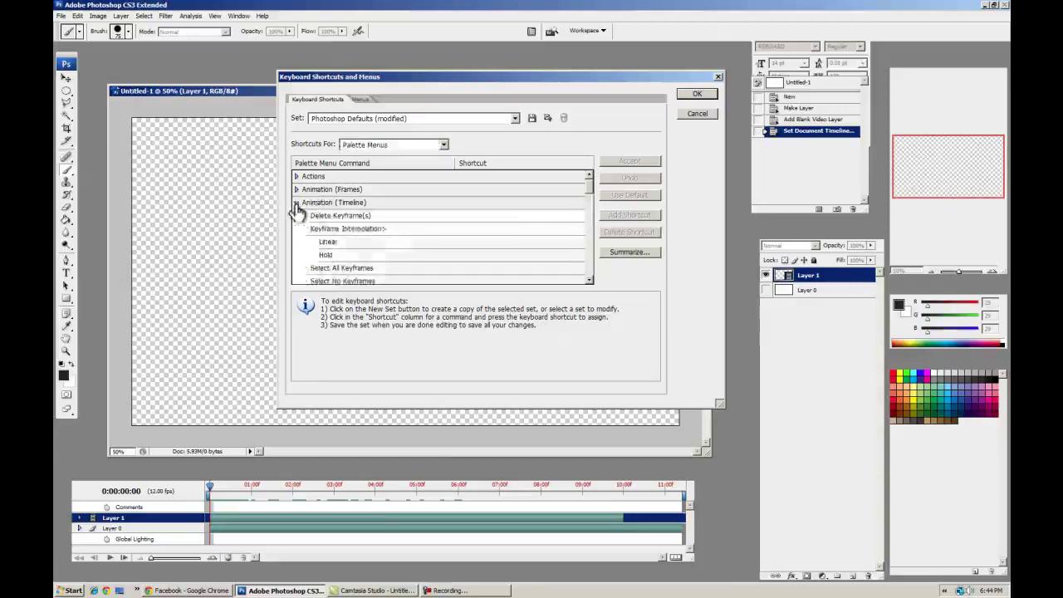
pyautogui.scroll(-1, 591, 190)
pyautogui.scroll(-3, 589, 199)
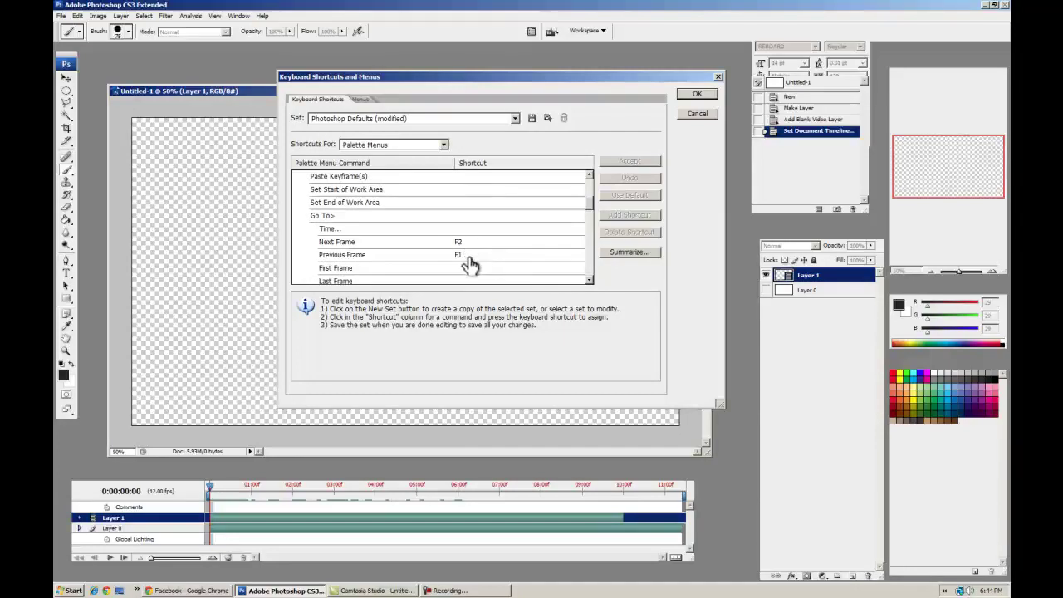
pyautogui.click(696, 96)
pyautogui.moveTo(325, 92); pyautogui.dragTo(327, 86)
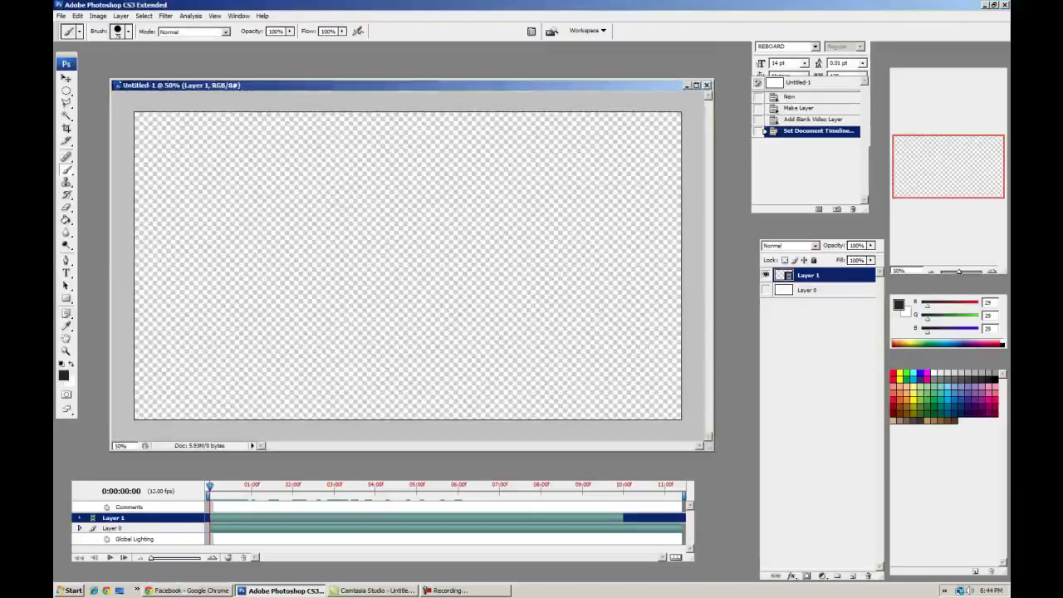
# Check the brush presets, make Layer 0 visible as a white backdrop, and reselect Layer 1
pyautogui.click(116, 31)
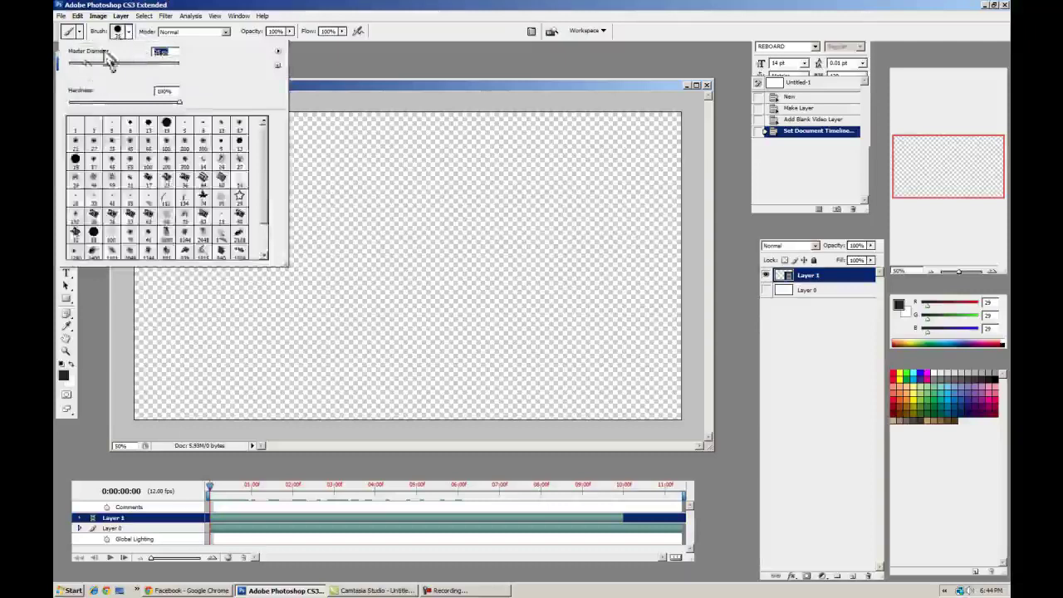
pyautogui.click(121, 31)
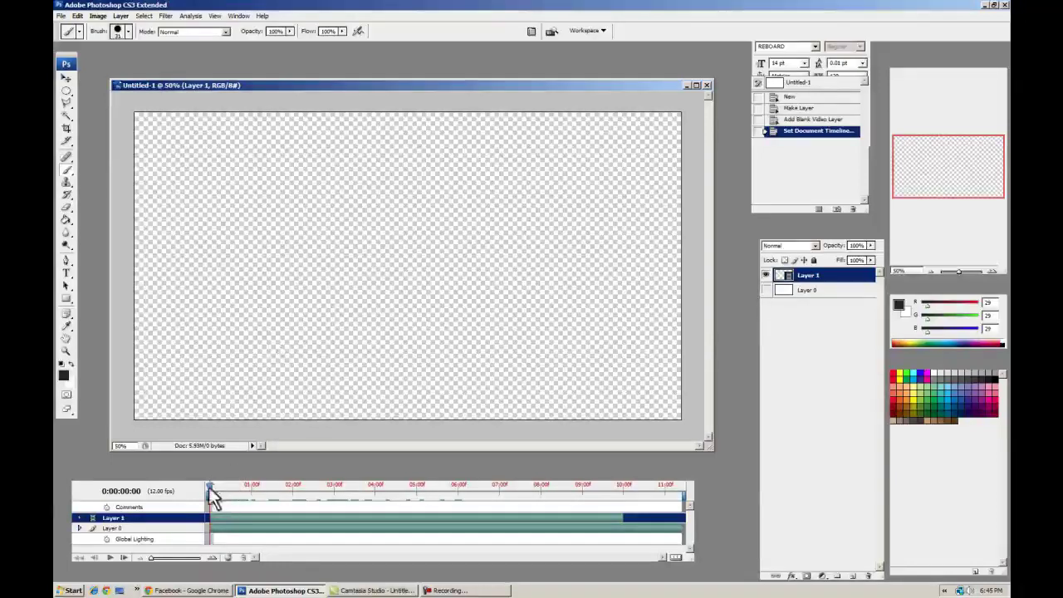
pyautogui.click(766, 290)
pyautogui.click(813, 290)
pyautogui.click(810, 275)
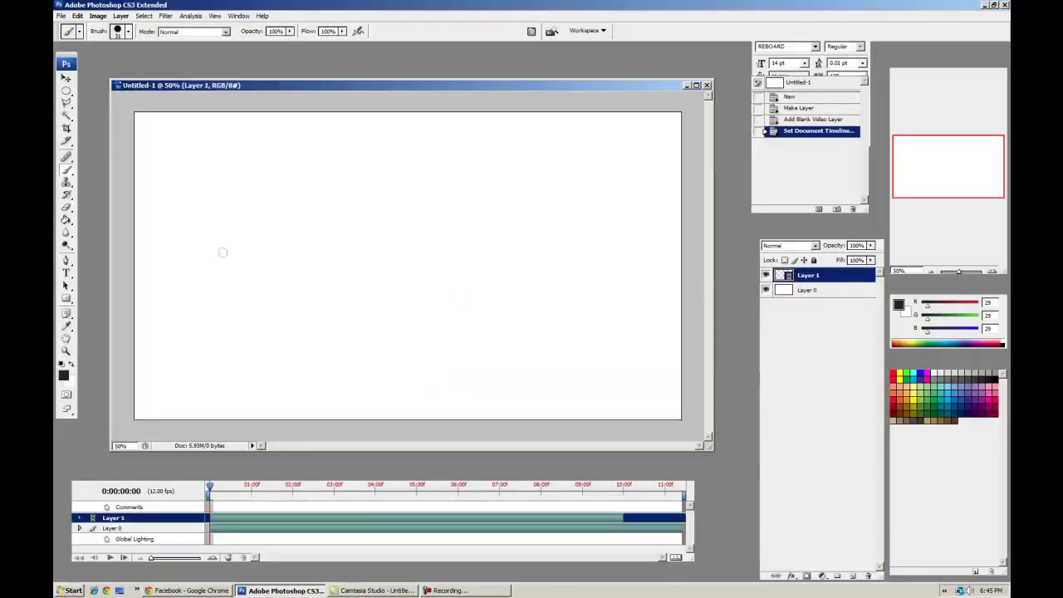
# Draw a small ball on frame 0, advance one frame, and turn on onion skins
pyautogui.moveTo(236, 195)
pyautogui.mouseDown()
pyautogui.moveTo(257, 222)
pyautogui.moveTo(226, 175)
pyautogui.mouseUp()
pyautogui.hotkey('ctrl', 'z')
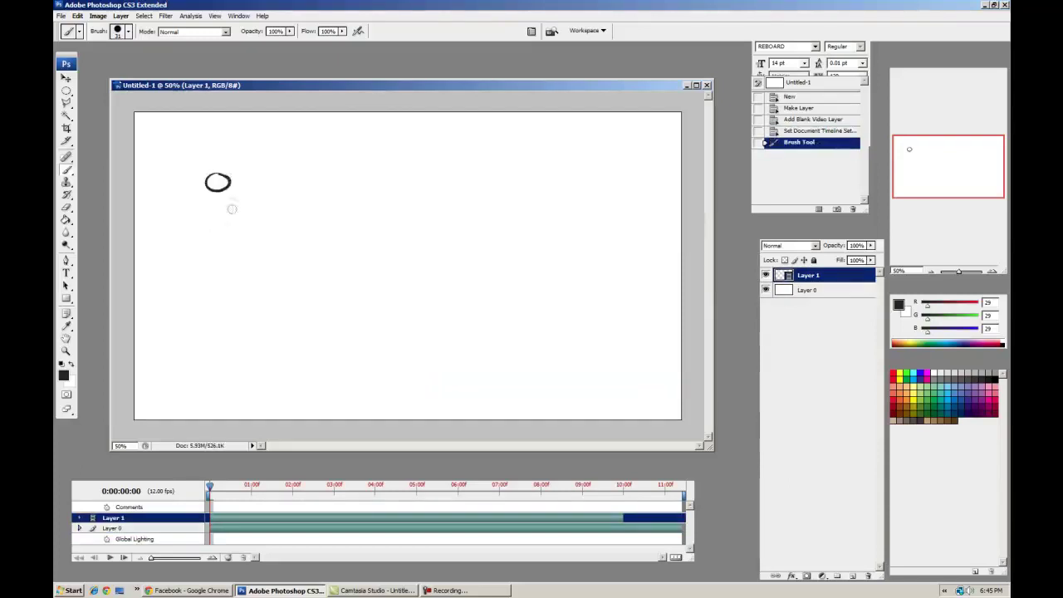
pyautogui.press('pagedown')
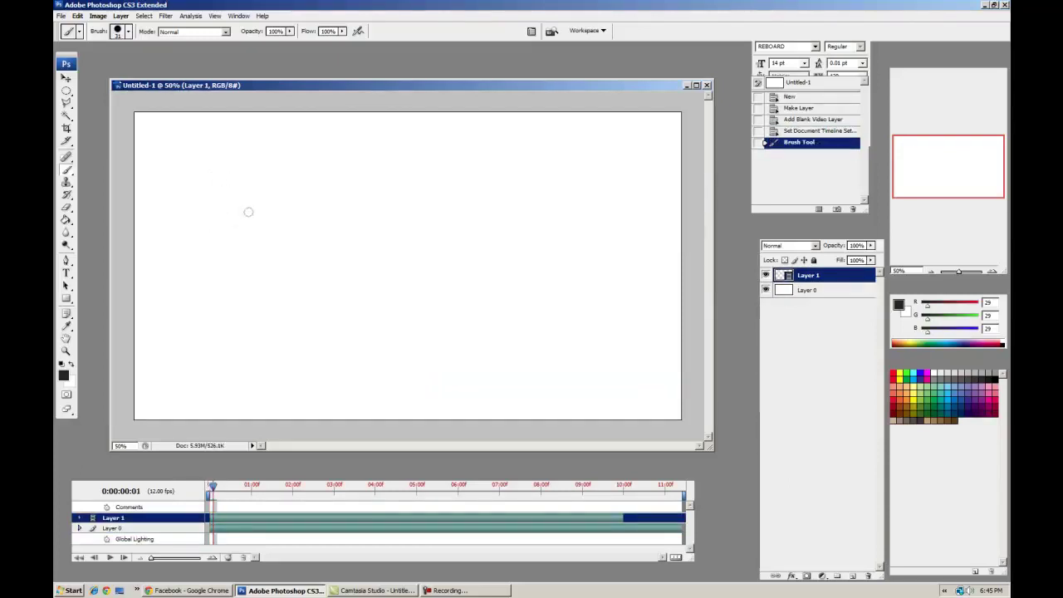
pyautogui.click(230, 558)
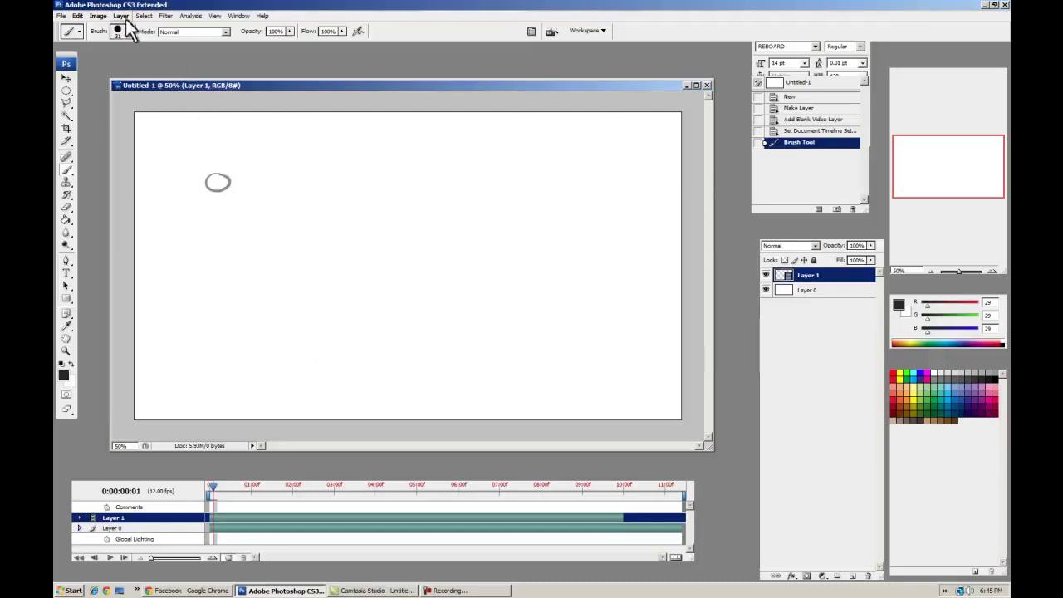
# Add a new layer, Layer 2, and place it below Layer 1
pyautogui.click(853, 576)
pyautogui.moveTo(810, 282); pyautogui.dragTo(810, 297)
pyautogui.hotkey('ctrl', 'z')
pyautogui.hotkey('ctrl', 'z')
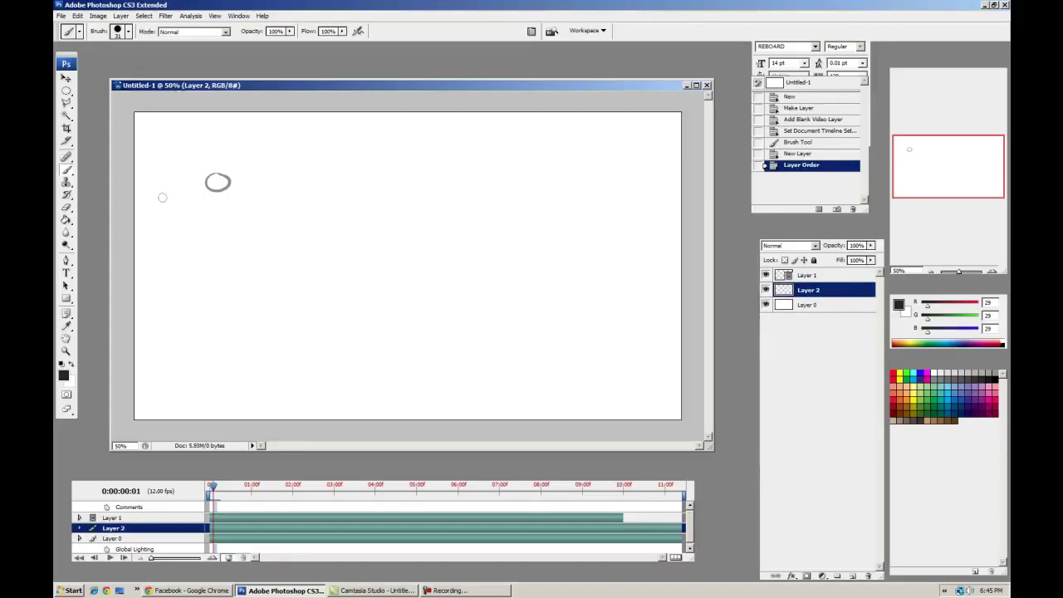
# Brush the bounce path on Layer 2: three diminishing arcs, impact marks and a dotted rolling trail
pyautogui.moveTo(161, 197)
pyautogui.mouseDown()
pyautogui.moveTo(253, 218)
pyautogui.moveTo(348, 361)
pyautogui.moveTo(387, 296)
pyautogui.moveTo(470, 291)
pyautogui.moveTo(509, 352)
pyautogui.moveTo(596, 305)
pyautogui.moveTo(627, 349)
pyautogui.mouseUp()
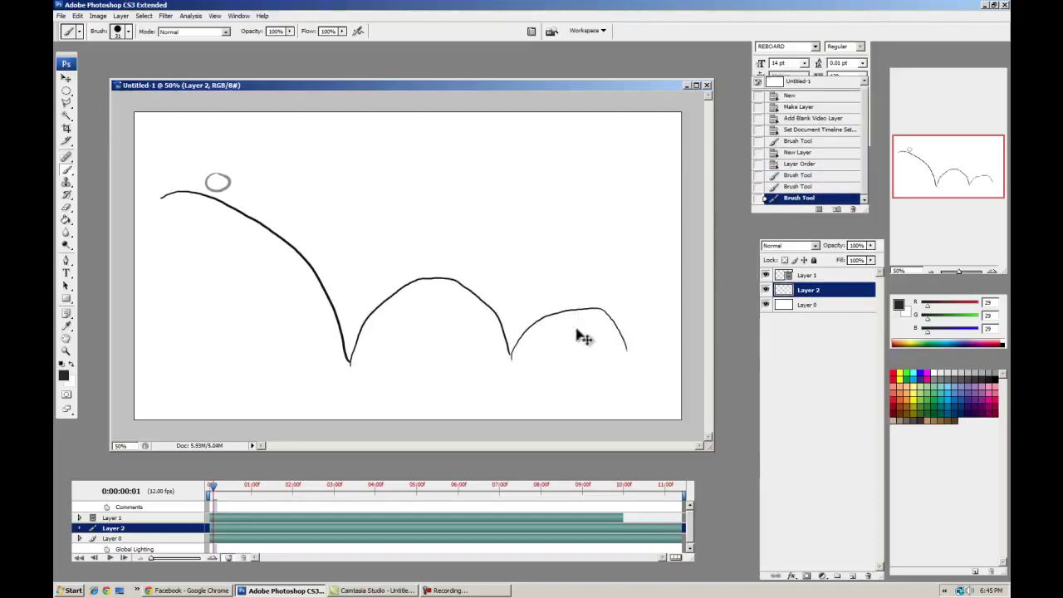
pyautogui.hotkey('ctrl', 'z')
pyautogui.moveTo(575, 314); pyautogui.dragTo(601, 357)
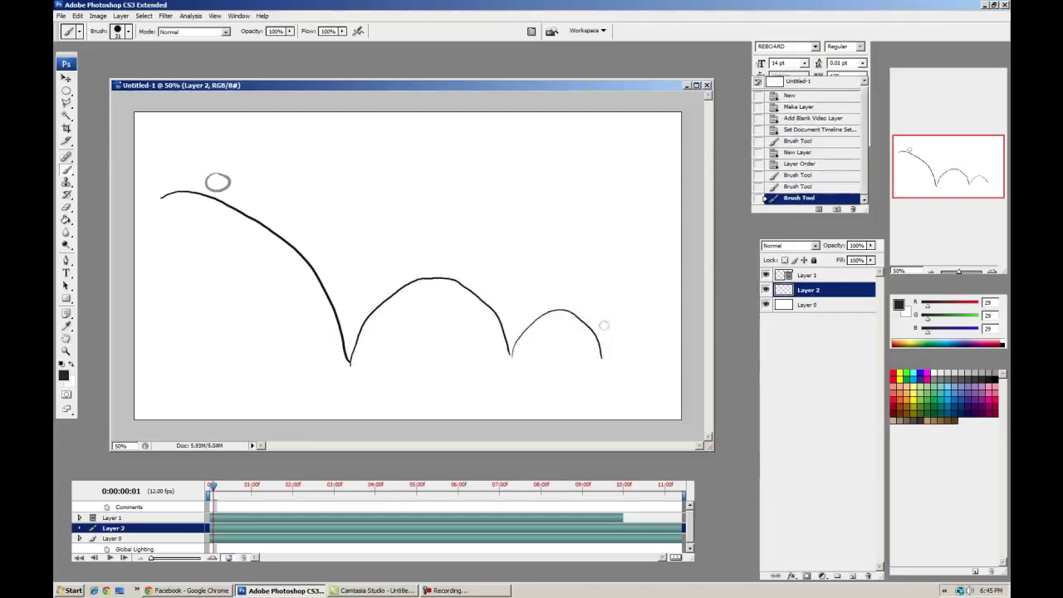
pyautogui.moveTo(333, 361)
pyautogui.mouseDown()
pyautogui.moveTo(320, 354)
pyautogui.moveTo(380, 348)
pyautogui.mouseUp()
pyautogui.moveTo(502, 353)
pyautogui.mouseDown()
pyautogui.moveTo(491, 341)
pyautogui.moveTo(527, 349)
pyautogui.mouseUp()
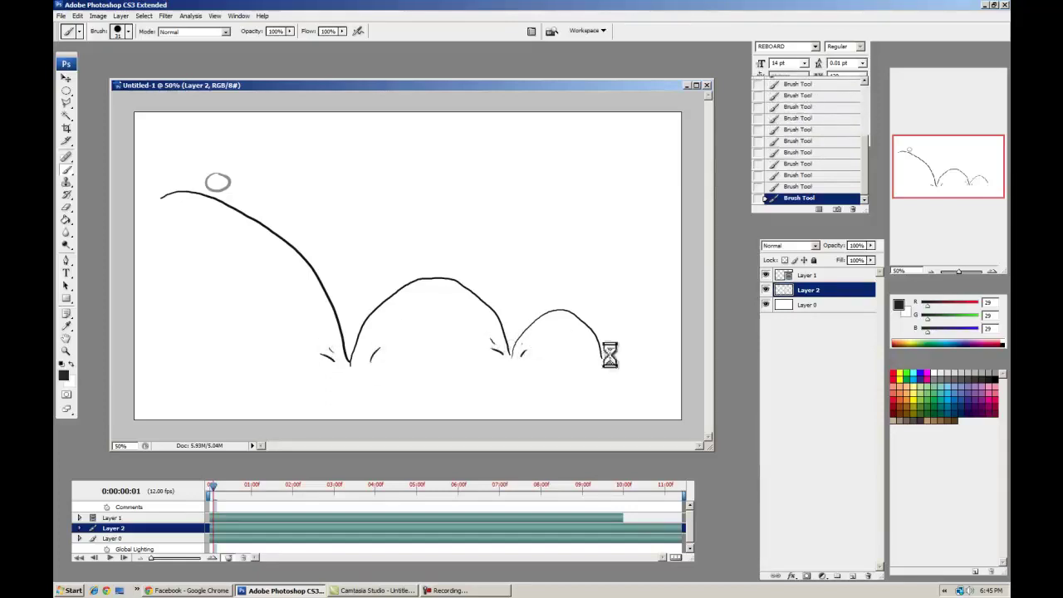
pyautogui.moveTo(620, 357); pyautogui.dragTo(662, 360)
pyautogui.click(670, 360)
# Lower Layer 2's opacity to about 16% so the path becomes a faint guide
pyautogui.click(870, 245)
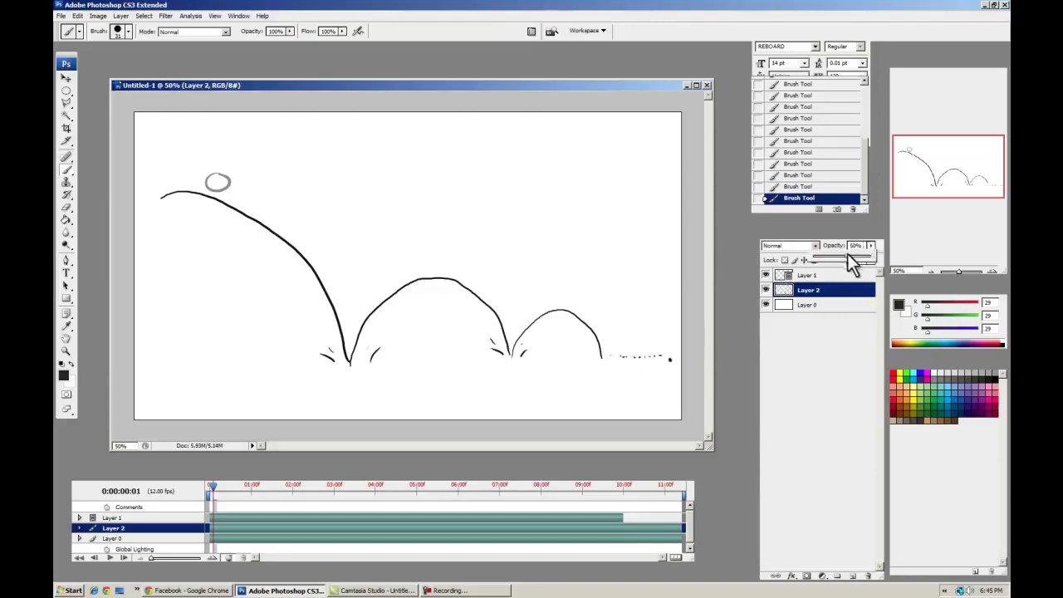
pyautogui.click(851, 260)
pyautogui.moveTo(839, 254); pyautogui.dragTo(823, 255)
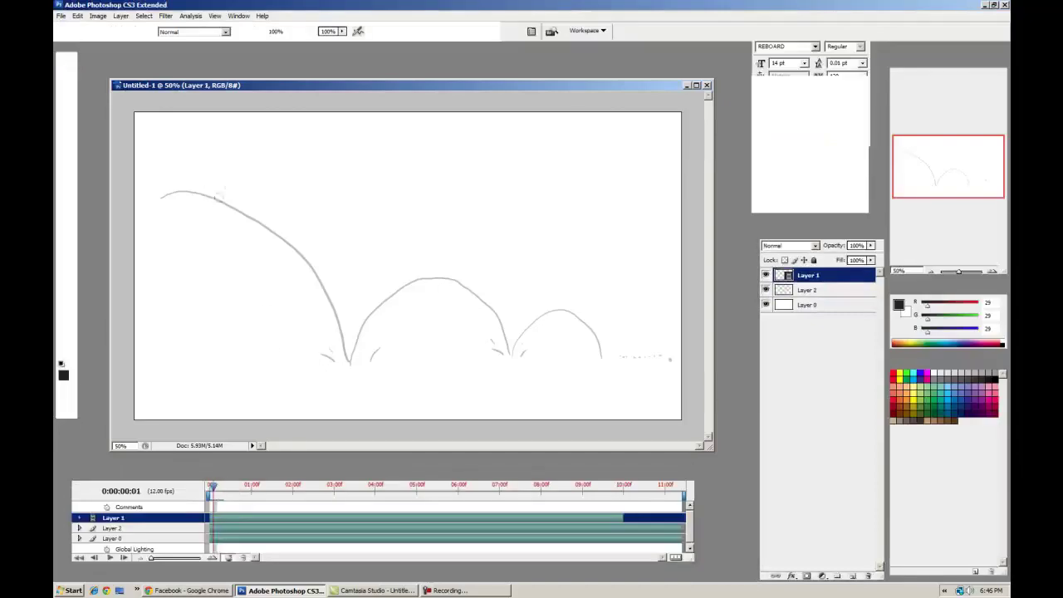
# Draw the ball on frames 02 and 03 down the first arc to the squashed first bounce
pyautogui.press('Right')
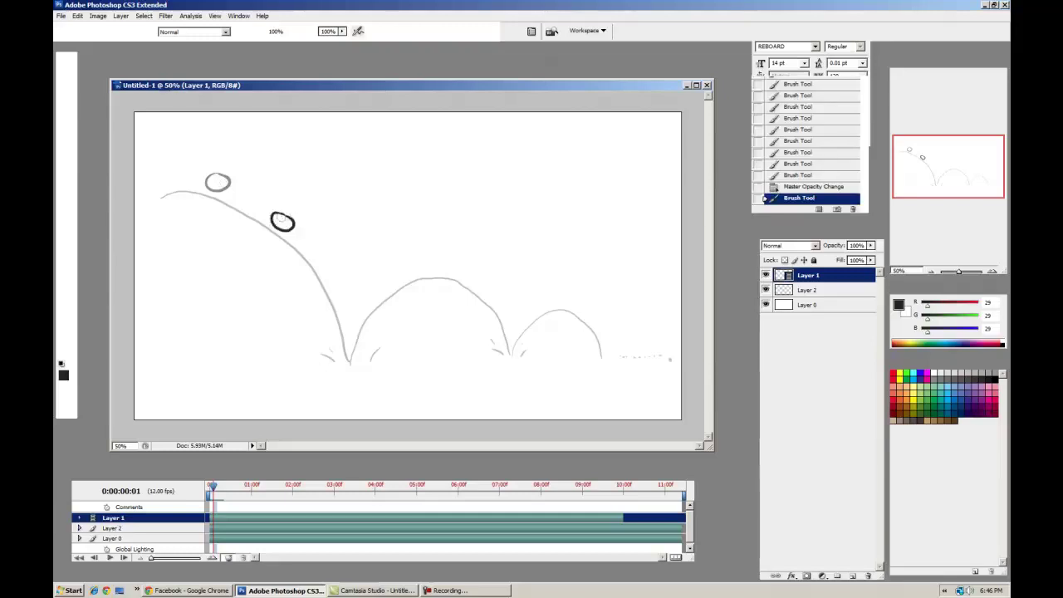
pyautogui.press('Right')
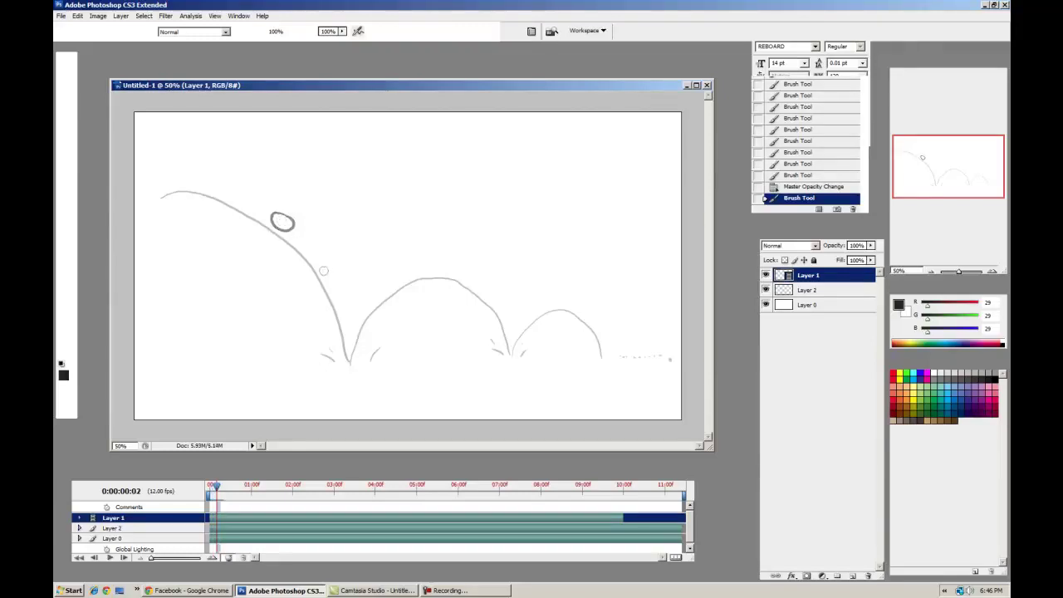
pyautogui.moveTo(325, 273); pyautogui.dragTo(324, 271)
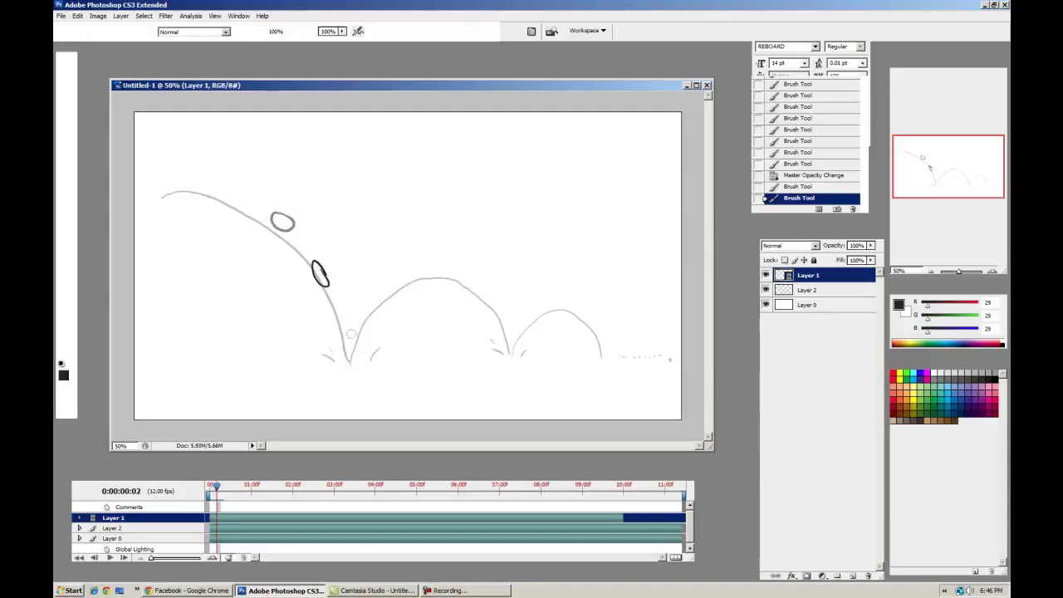
pyautogui.press('Right')
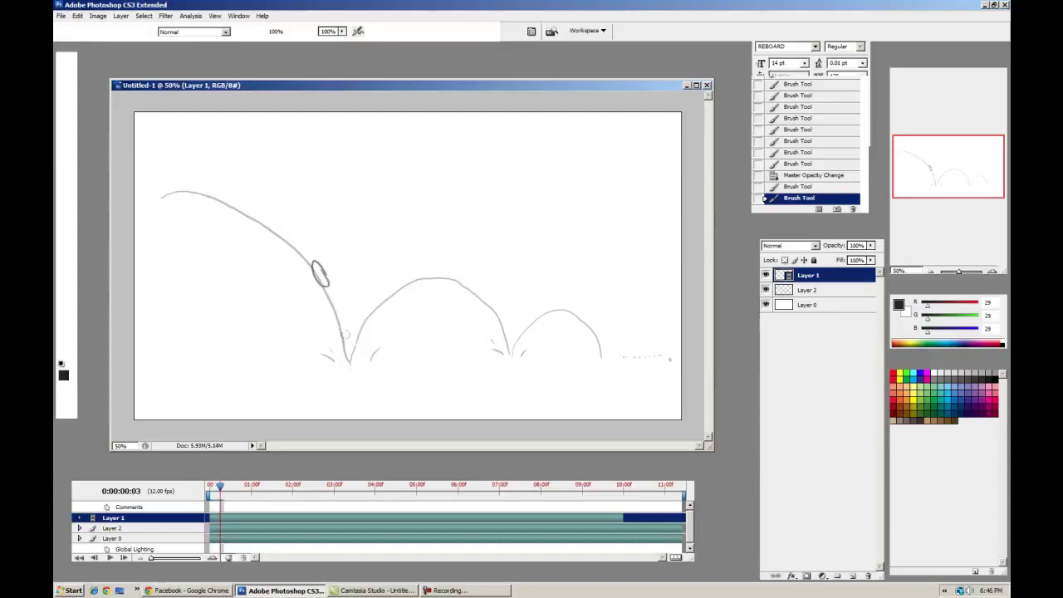
pyautogui.moveTo(347, 339); pyautogui.dragTo(349, 342)
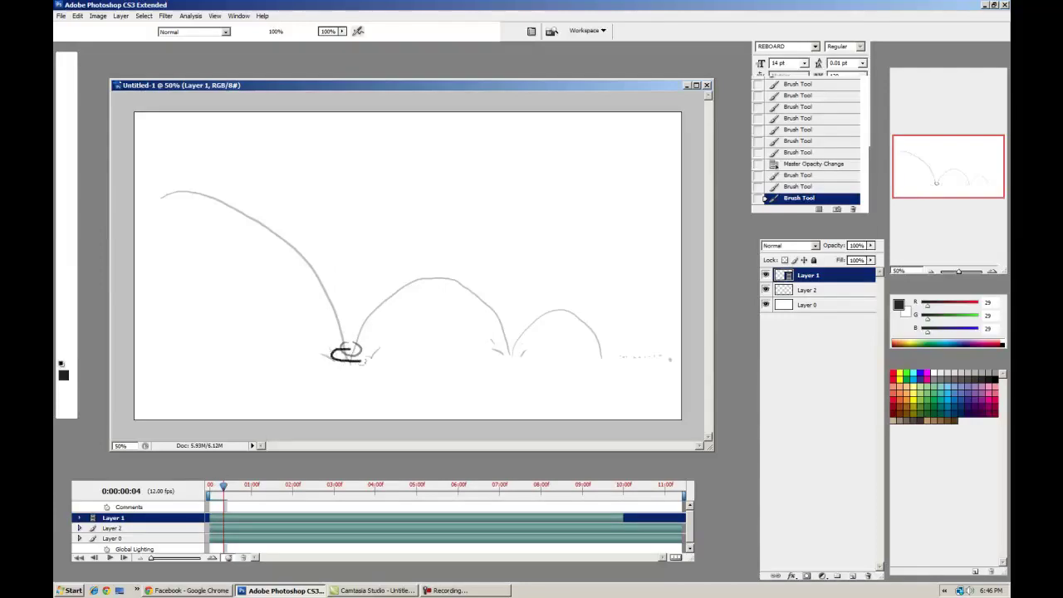
pyautogui.moveTo(351, 347); pyautogui.dragTo(353, 345)
pyautogui.press('Right')
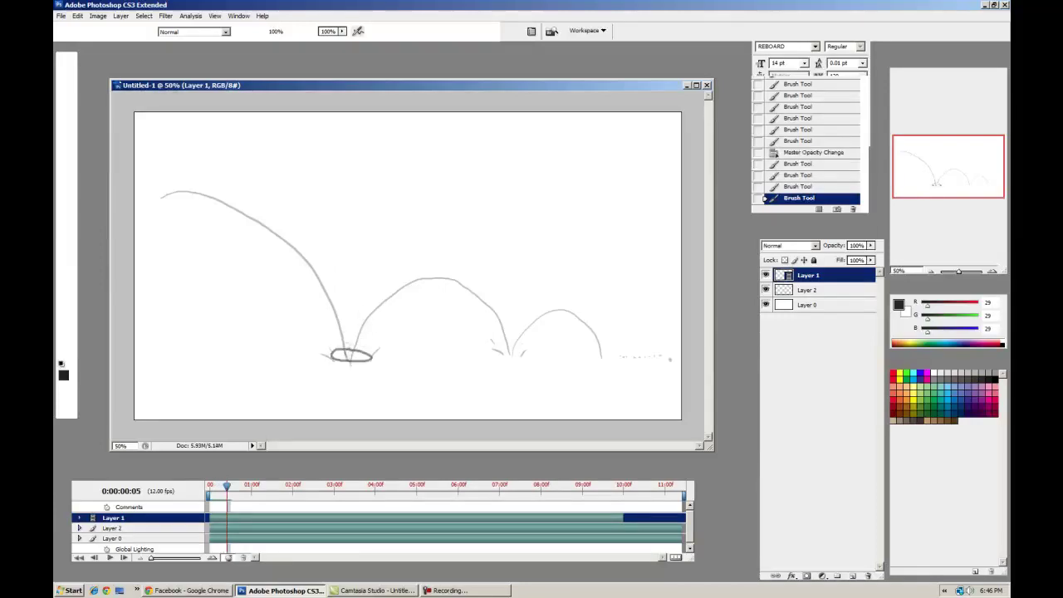
# Draw the ball frame by frame rising from the first bounce along the arcs to the ground squash
pyautogui.moveTo(367, 328); pyautogui.dragTo(367, 328)
pyautogui.press('Right')
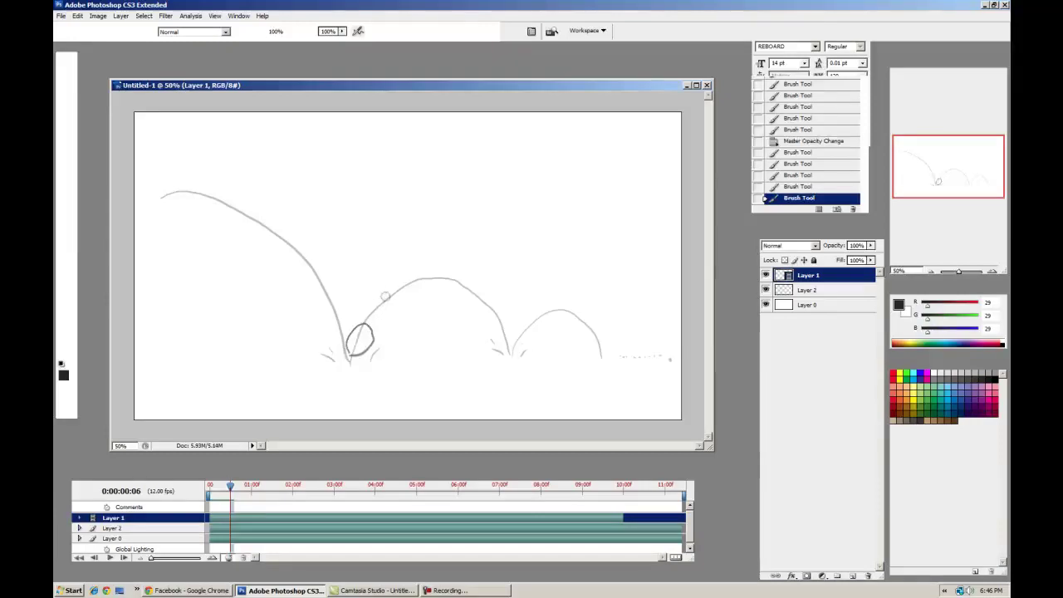
pyautogui.moveTo(402, 291); pyautogui.dragTo(405, 287)
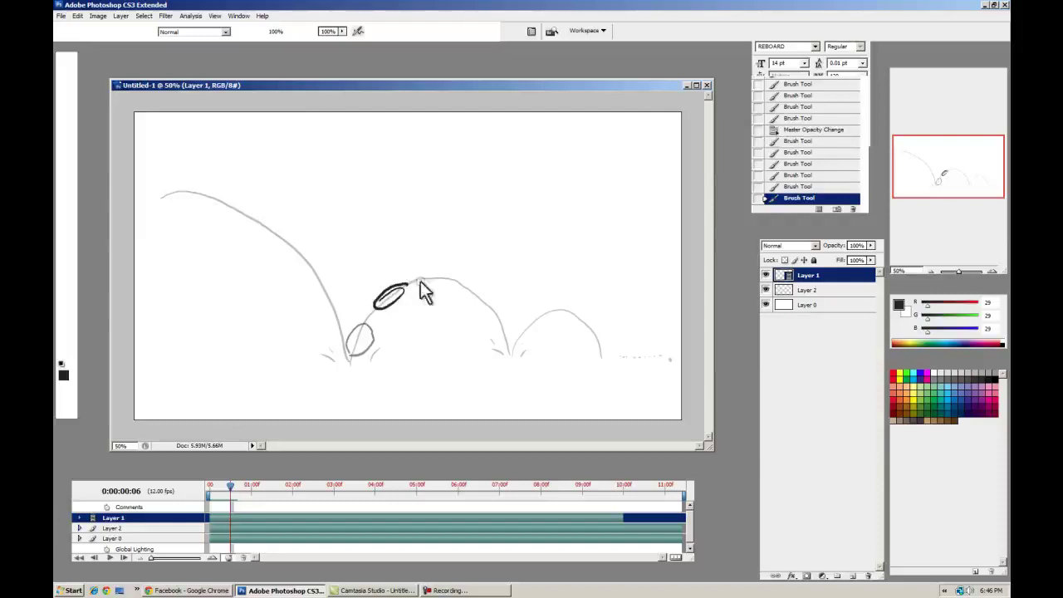
pyautogui.press('Right')
pyautogui.moveTo(430, 271); pyautogui.dragTo(499, 309)
pyautogui.press('Right')
pyautogui.press('Right')
pyautogui.press('Right')
pyautogui.moveTo(504, 349)
pyautogui.mouseDown()
pyautogui.moveTo(552, 307)
pyautogui.moveTo(625, 358)
pyautogui.mouseUp()
pyautogui.press('Right')
pyautogui.press('Right')
pyautogui.press('Right')
pyautogui.press('Right')
pyautogui.press('Right')
pyautogui.press('Right')
pyautogui.press('Right')
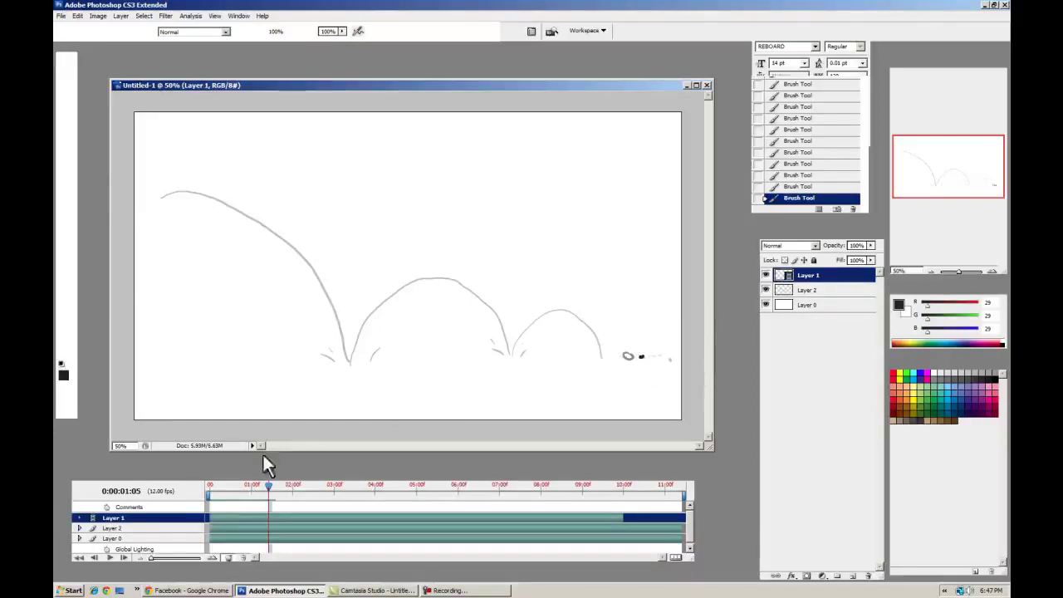
# Play the ball animation, hide the Layer 2 guide arcs, and play it again without them
pyautogui.moveTo(225, 490); pyautogui.dragTo(213, 471)
pyautogui.press('space')
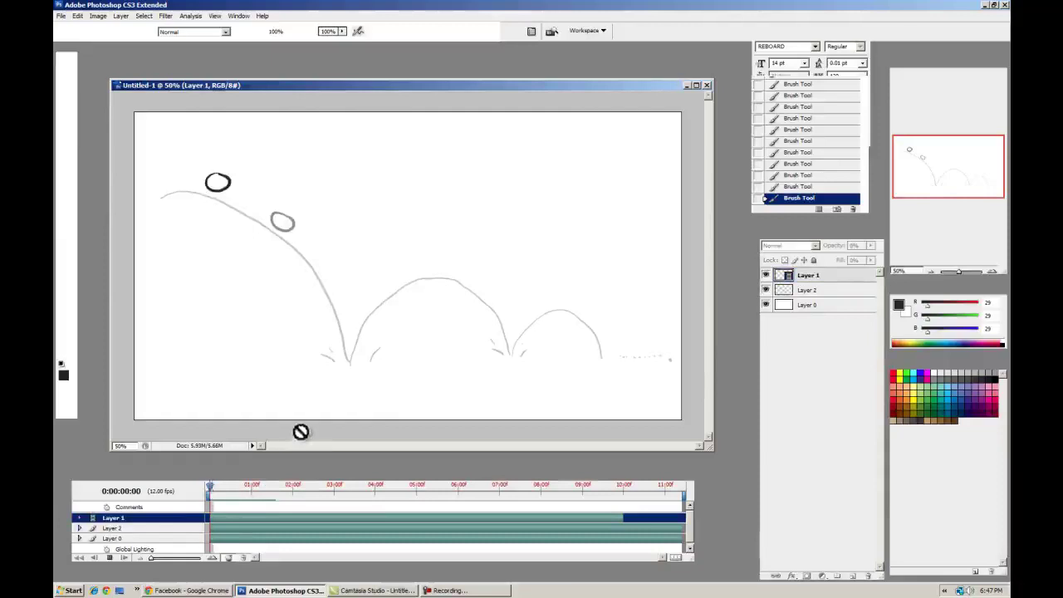
pyautogui.press('space')
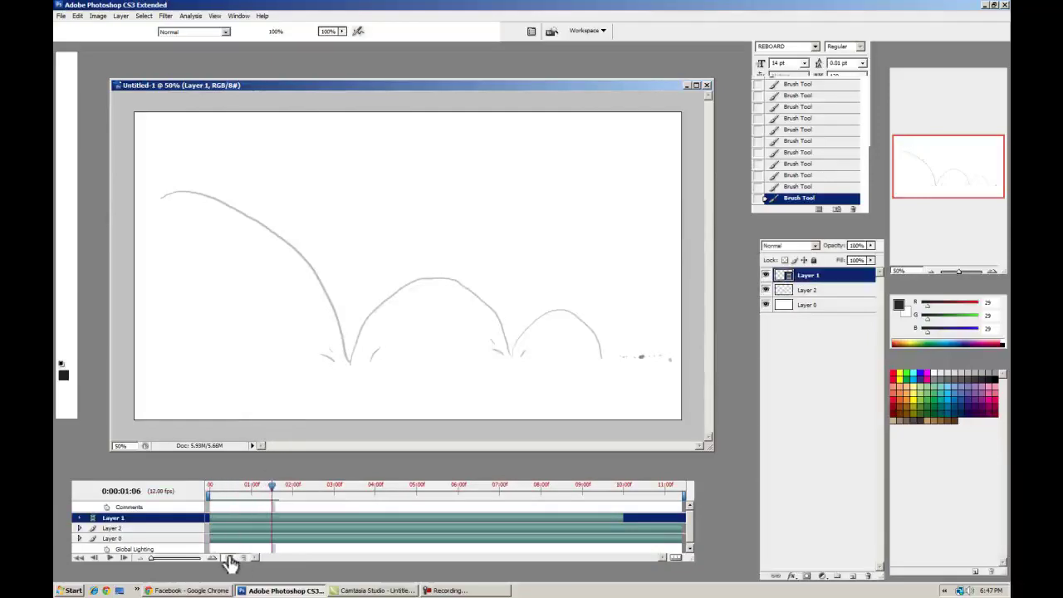
pyautogui.click(209, 487)
pyautogui.click(766, 290)
pyautogui.press('space')
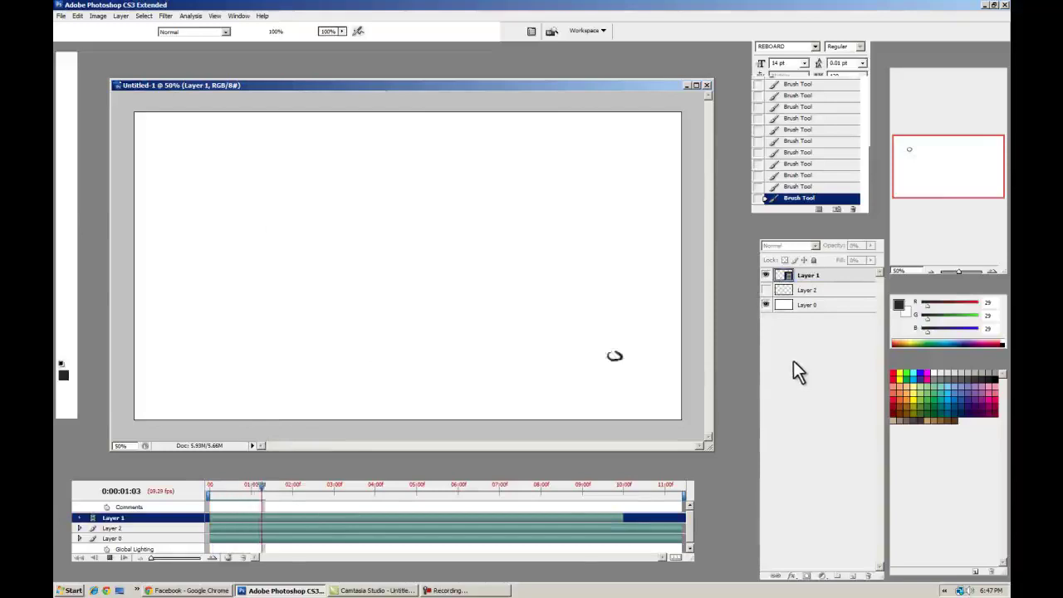
pyautogui.press('space')
# Set the work area to end just before 10 seconds and rewind to frame 0
pyautogui.moveTo(683, 496); pyautogui.dragTo(266, 502)
pyautogui.click(207, 487)
pyautogui.press('space')
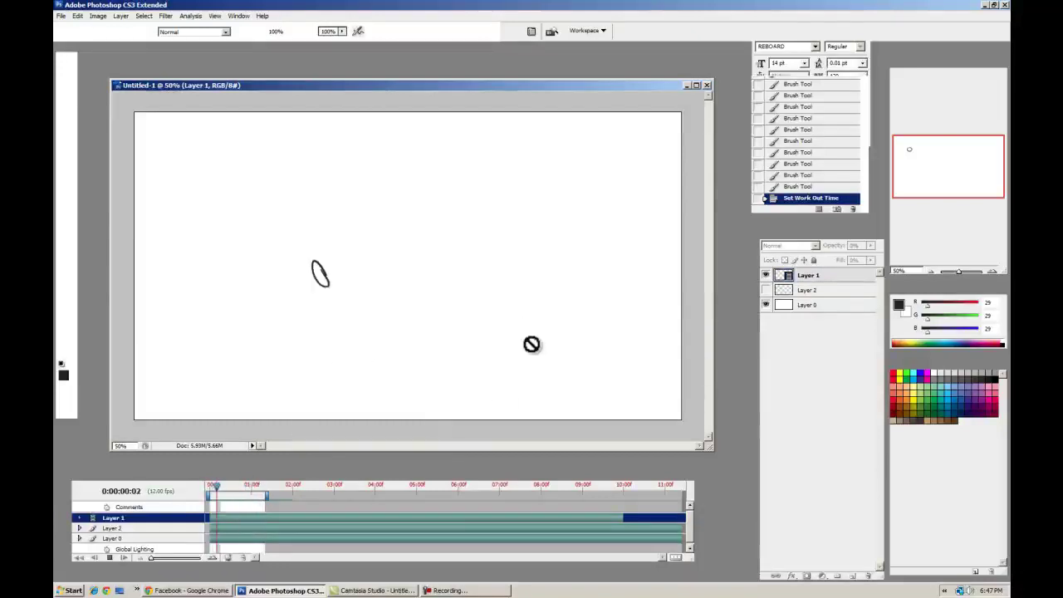
pyautogui.press('space')
pyautogui.moveTo(264, 495); pyautogui.dragTo(608, 495)
pyautogui.moveTo(214, 493)
pyautogui.mouseDown()
pyautogui.moveTo(232, 491)
pyautogui.moveTo(209, 491)
pyautogui.mouseUp()
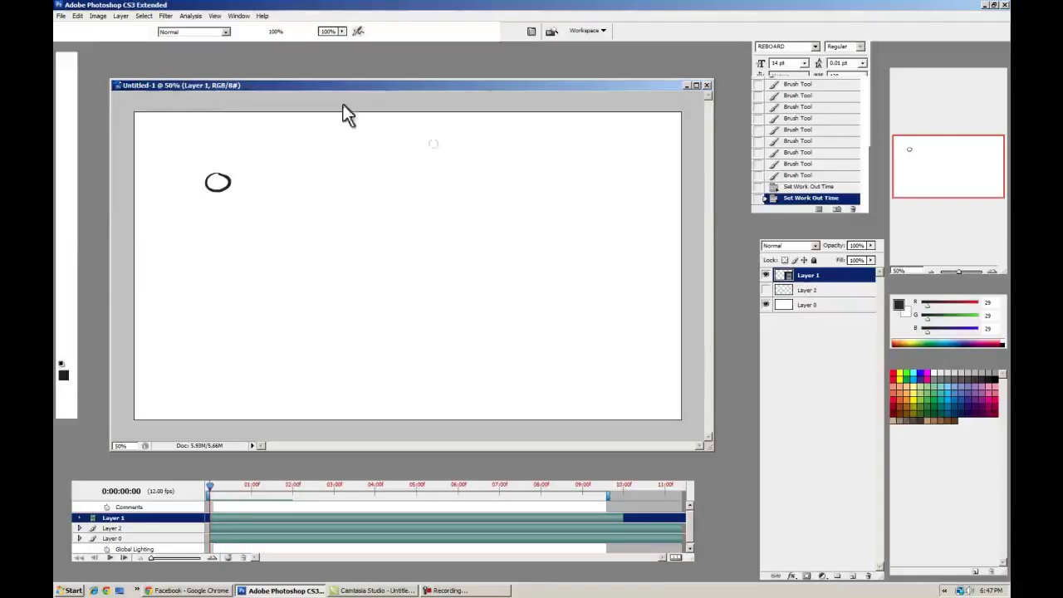
# Import runner02.mov as a new video layer, Layer 3, using New Video Layer from File
pyautogui.moveTo(210, 84); pyautogui.dragTo(201, 81)
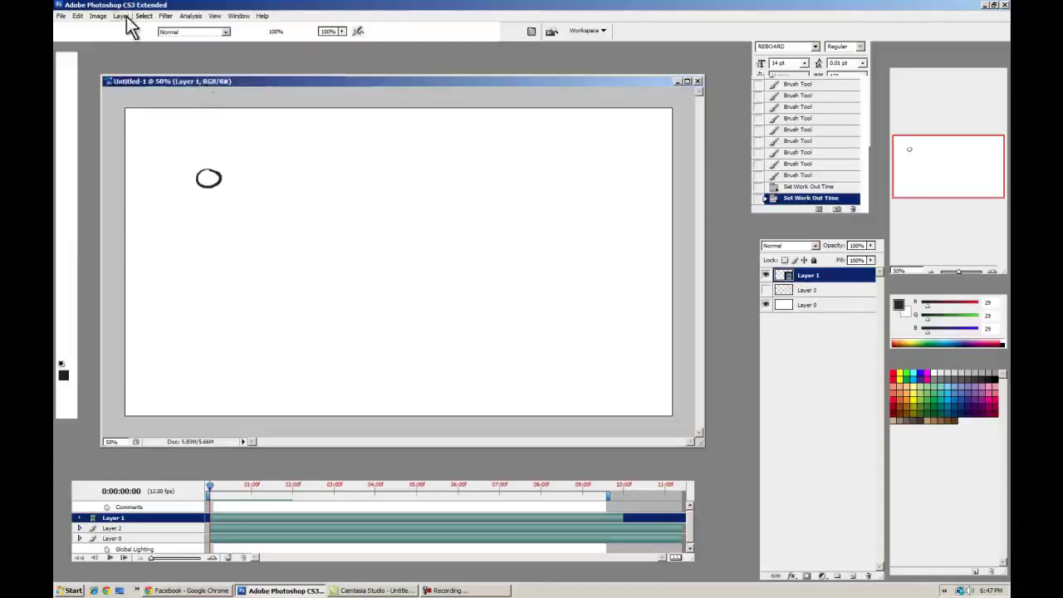
pyautogui.click(122, 17)
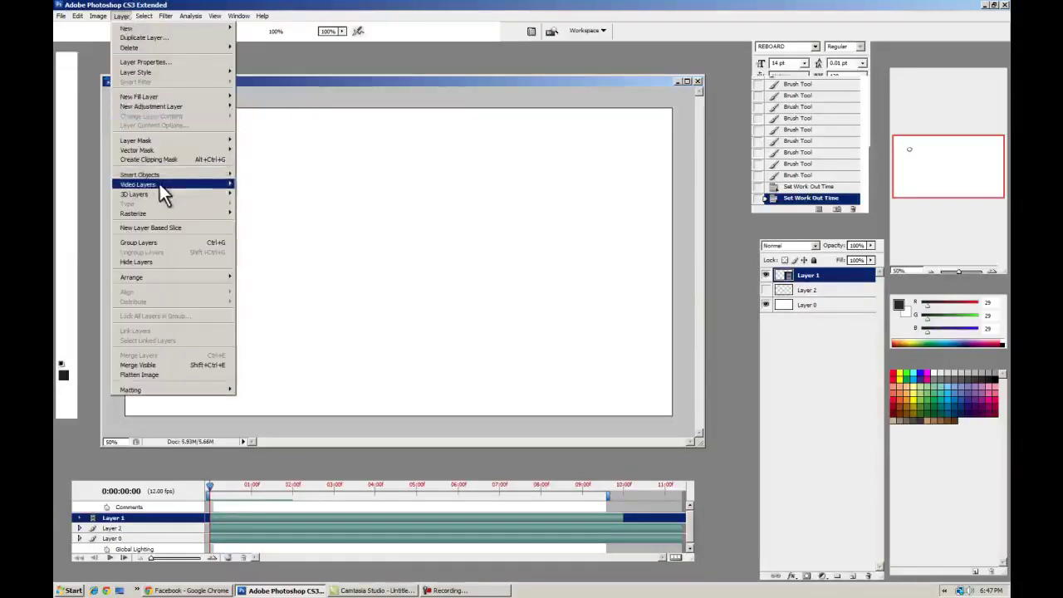
pyautogui.moveTo(160, 183)
pyautogui.click(278, 184)
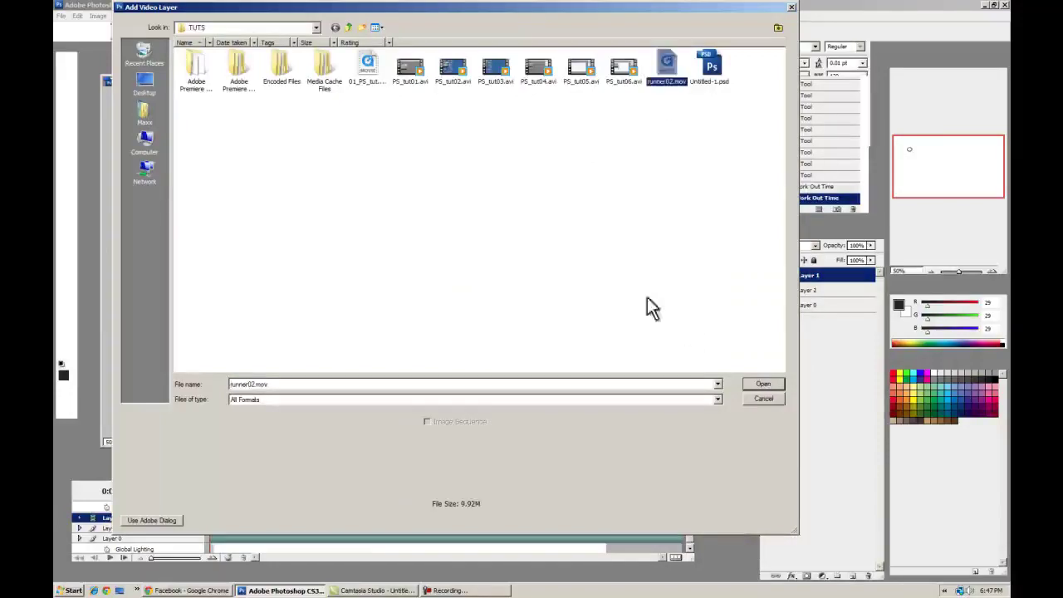
pyautogui.click(762, 384)
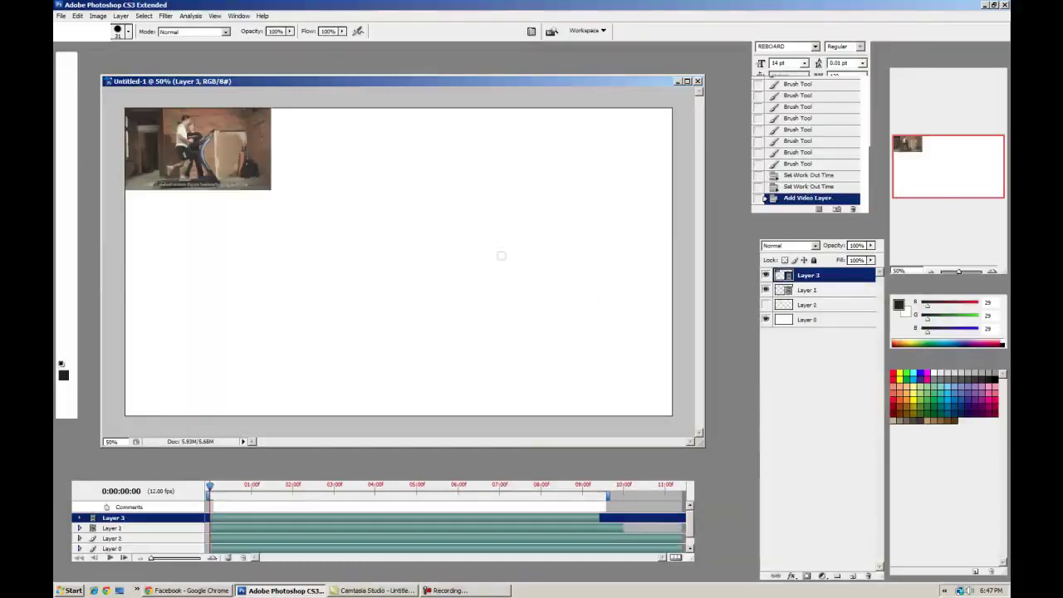
# Free-transform the runner02.mov footage on Layer 3 so it scales up to fill the canvas
pyautogui.hotkey('ctrl', 't')
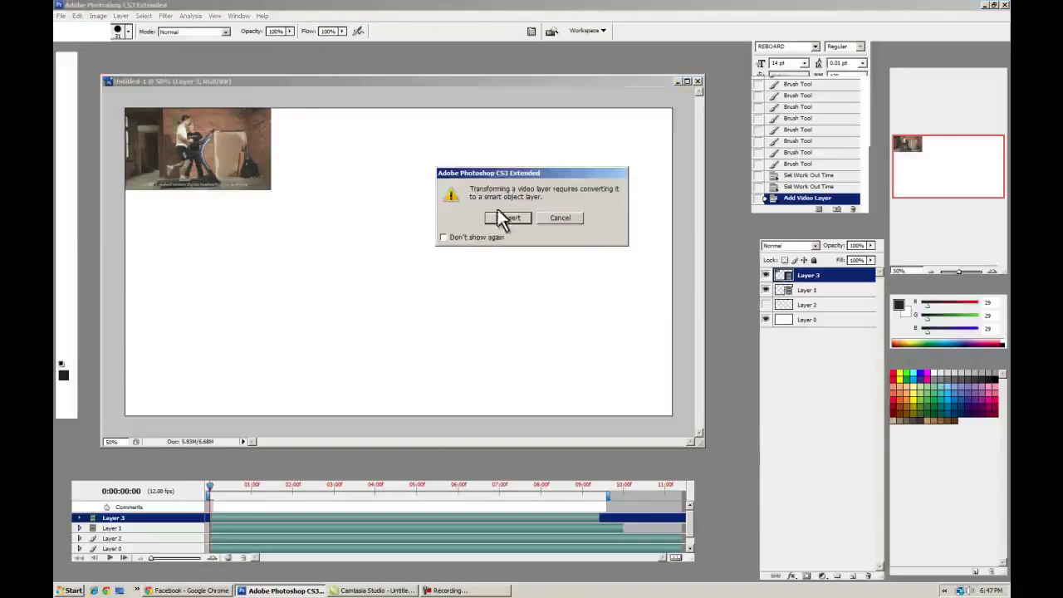
pyautogui.click(507, 220)
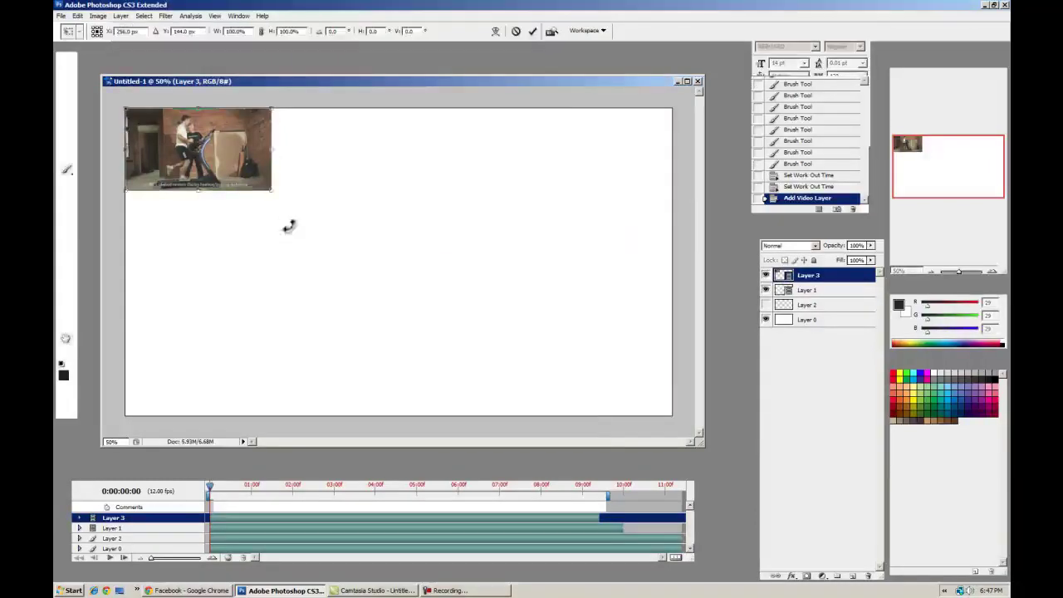
pyautogui.moveTo(277, 195); pyautogui.dragTo(606, 433)
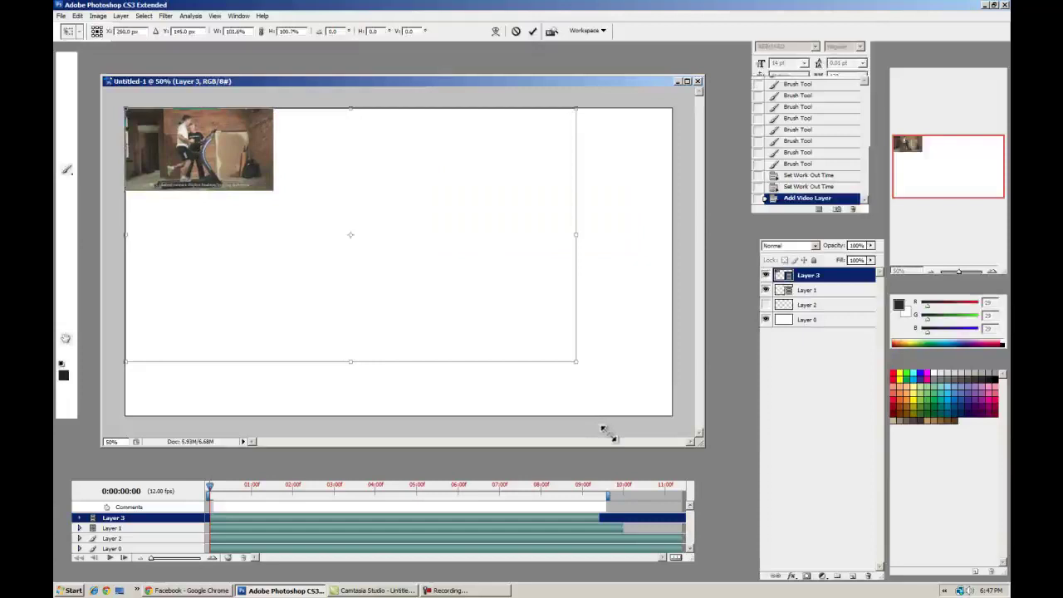
pyautogui.moveTo(669, 420); pyautogui.dragTo(671, 422)
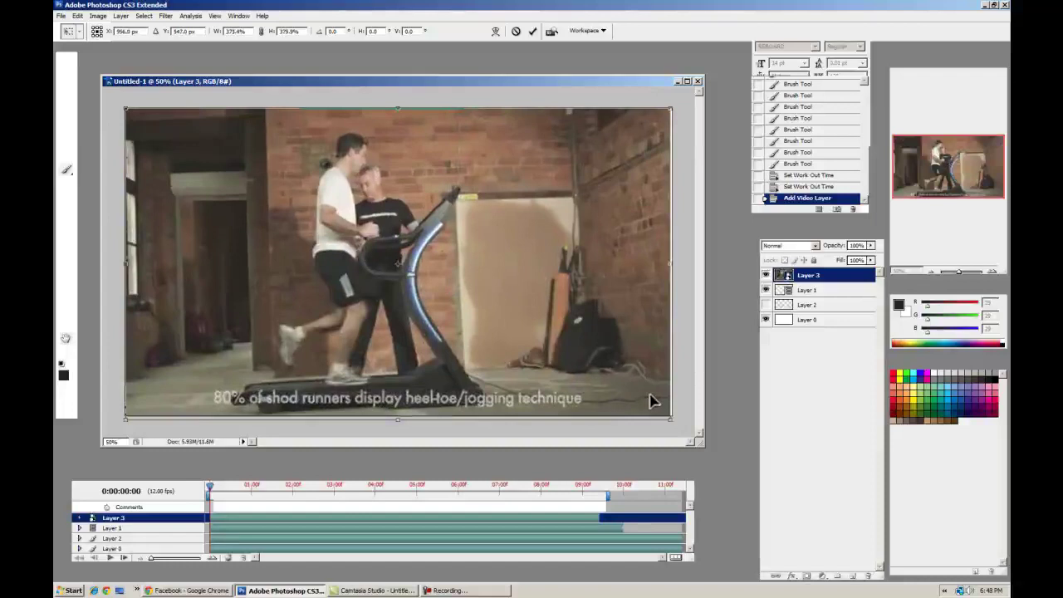
pyautogui.press('Escape')
pyautogui.moveTo(279, 195); pyautogui.dragTo(664, 429)
pyautogui.press('Return')
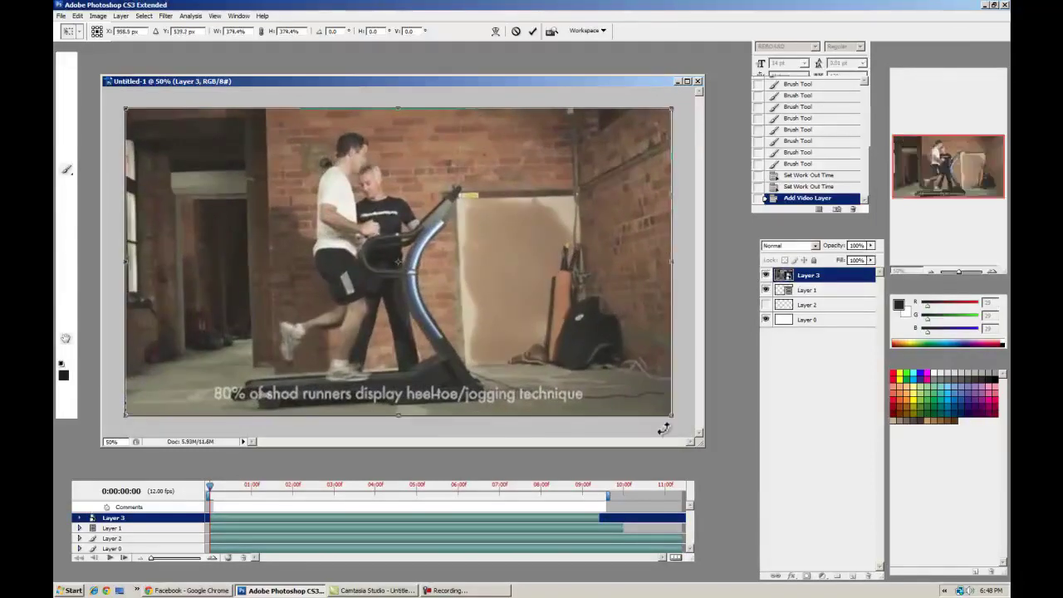
# Delete the ball animation layers, Layer 1 and Layer 2
pyautogui.click(804, 290)
pyautogui.moveTo(854, 573); pyautogui.dragTo(868, 572)
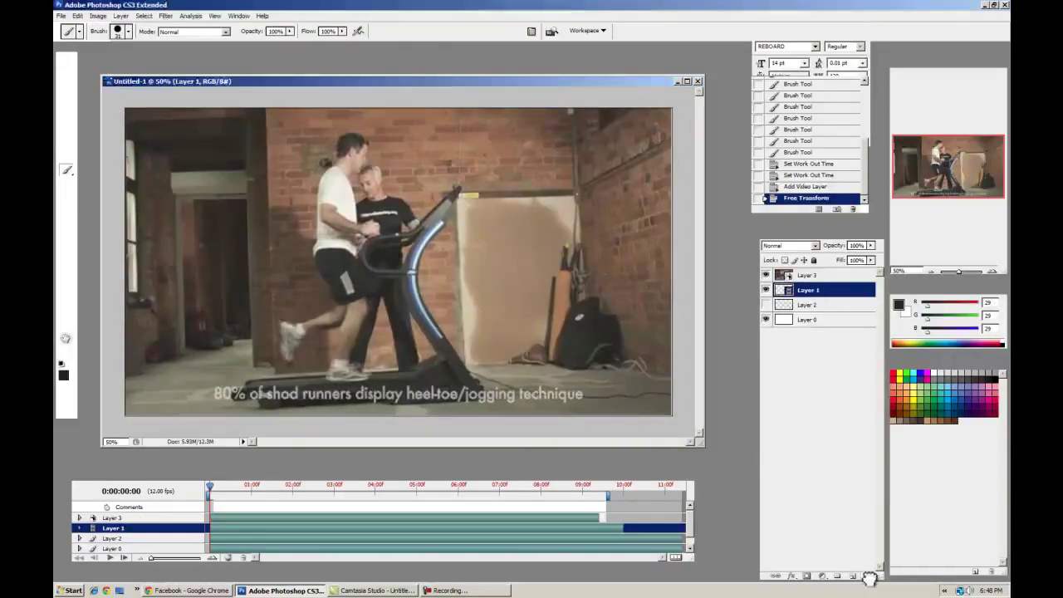
pyautogui.click(869, 574)
# Fade the runner footage on Layer 3 to 52% opacity and select Layer 0
pyautogui.click(871, 246)
pyautogui.moveTo(870, 256); pyautogui.dragTo(844, 256)
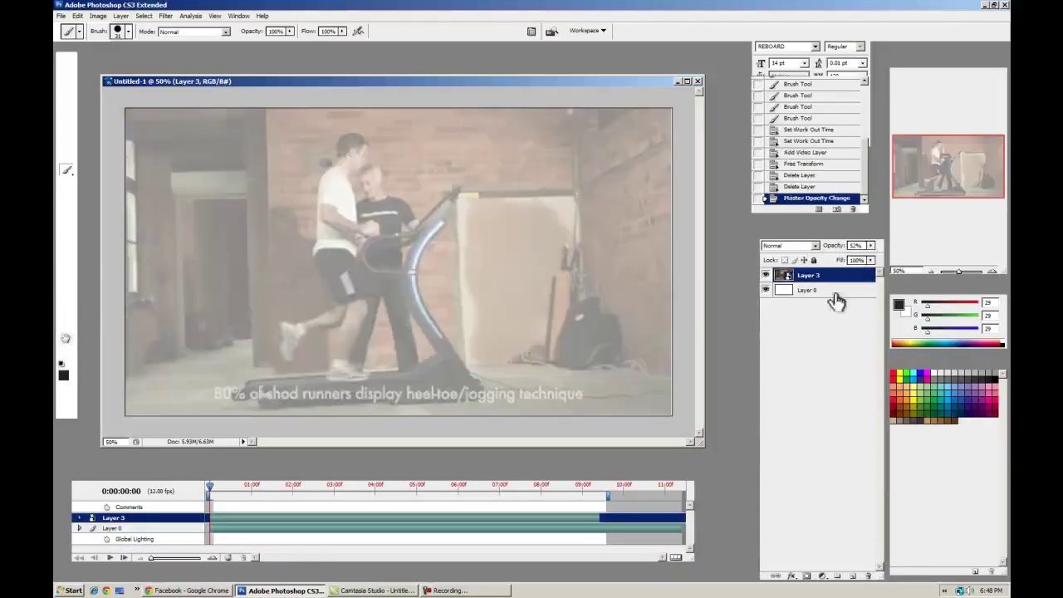
pyautogui.click(831, 289)
pyautogui.click(122, 16)
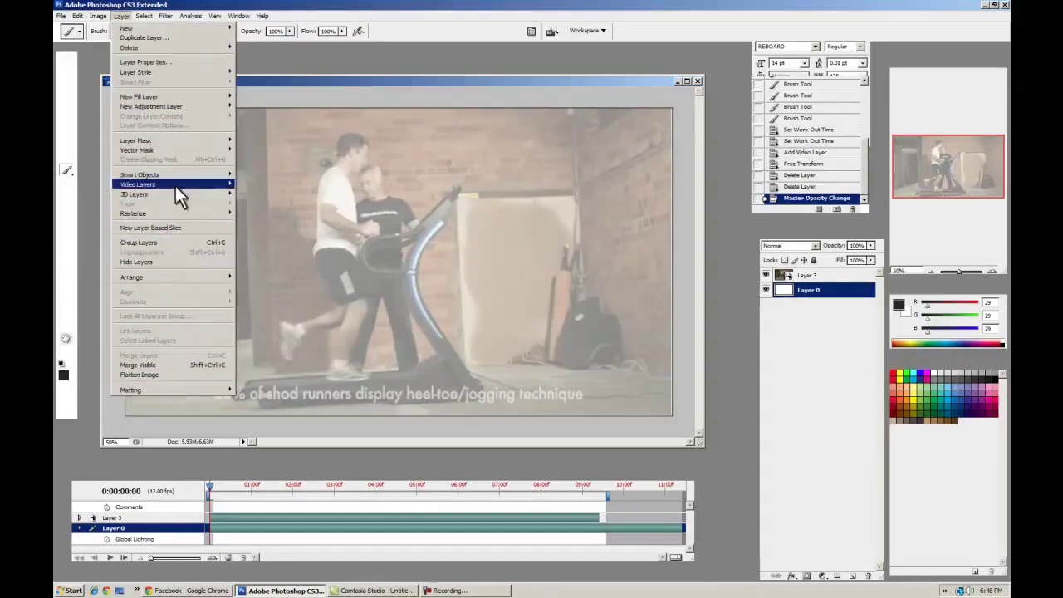
# Add a new blank video layer, Layer 4, and move it above the runner footage
pyautogui.moveTo(175, 186)
pyautogui.click(257, 196)
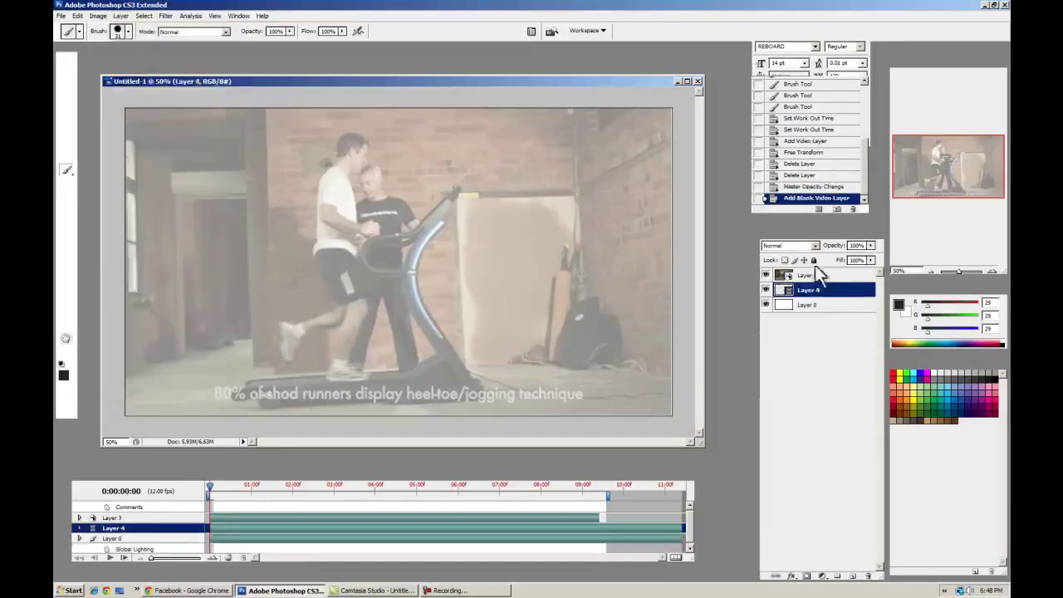
pyautogui.moveTo(810, 289); pyautogui.dragTo(815, 272)
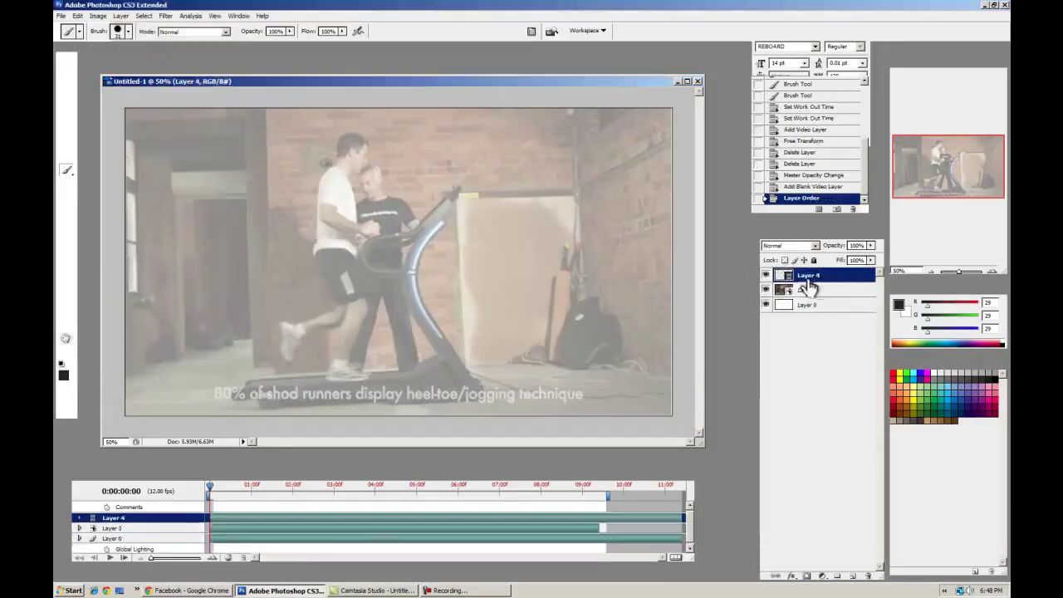
# Return to the first frame, set the brush size to 87, and paint over the thigh
pyautogui.click(222, 489)
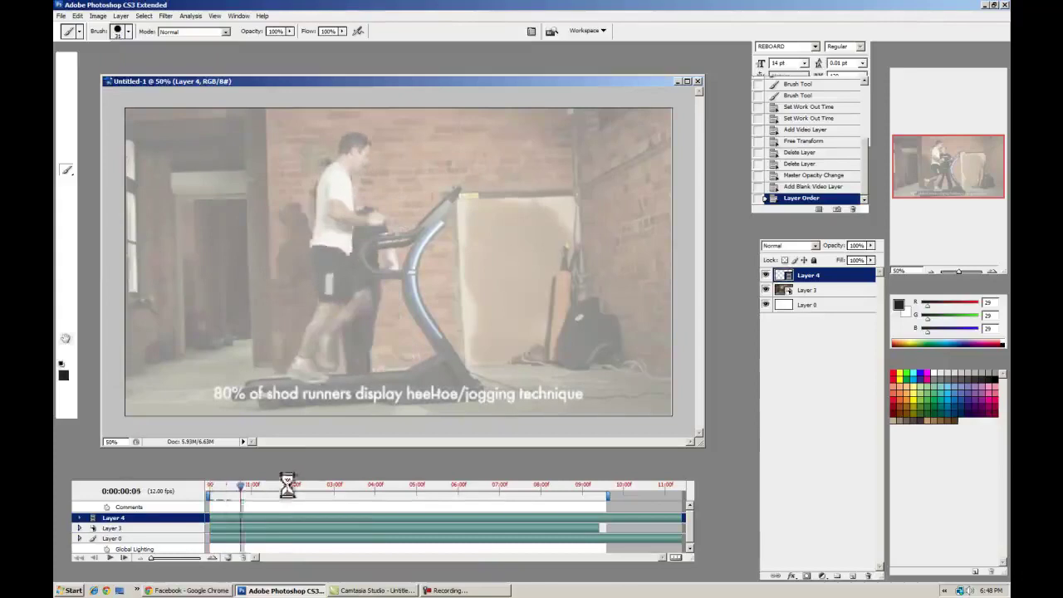
pyautogui.moveTo(228, 485); pyautogui.dragTo(210, 485)
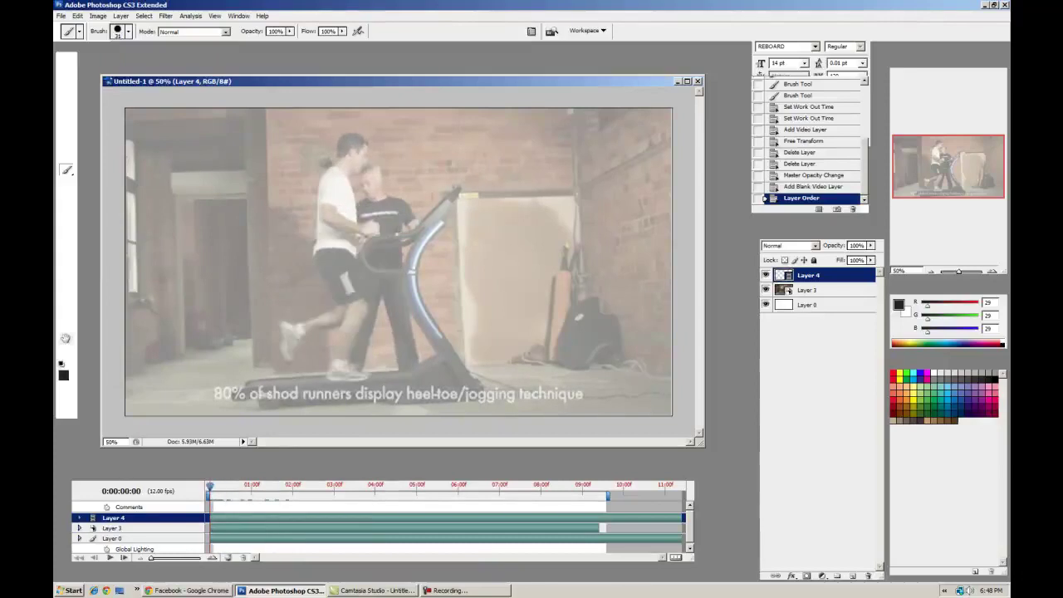
pyautogui.click(118, 32)
pyautogui.moveTo(114, 62); pyautogui.dragTo(135, 62)
pyautogui.click(367, 308)
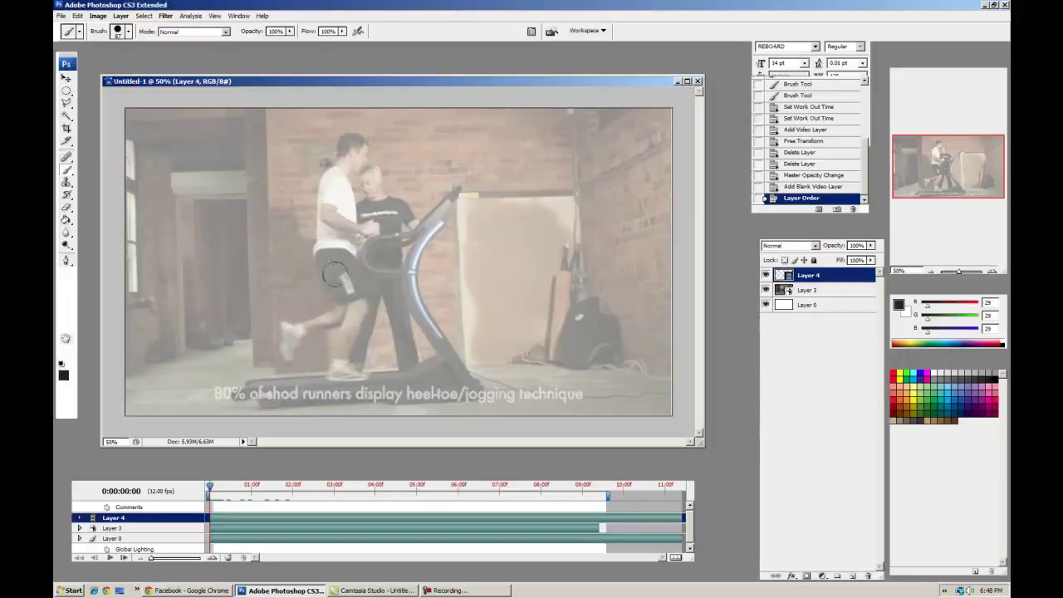
# Trace the runner's leg in black strokes on frames 0 through 5, one frame at a time
pyautogui.moveTo(342, 274)
pyautogui.mouseDown()
pyautogui.moveTo(354, 321)
pyautogui.moveTo(339, 362)
pyautogui.mouseUp()
pyautogui.press('pagedown')
pyautogui.click(331, 263)
pyautogui.moveTo(332, 263)
pyautogui.mouseDown()
pyautogui.moveTo(343, 314)
pyautogui.moveTo(326, 365)
pyautogui.mouseUp()
pyautogui.press('pagedown')
pyautogui.moveTo(329, 256)
pyautogui.mouseDown()
pyautogui.moveTo(302, 361)
pyautogui.moveTo(326, 279)
pyautogui.moveTo(321, 309)
pyautogui.mouseUp()
pyautogui.press('pagedown')
pyautogui.moveTo(320, 308); pyautogui.dragTo(281, 369)
pyautogui.press('pagedown')
pyautogui.moveTo(329, 246)
pyautogui.mouseDown()
pyautogui.moveTo(319, 298)
pyautogui.moveTo(282, 364)
pyautogui.mouseUp()
pyautogui.press('pagedown')
pyautogui.moveTo(329, 246)
pyautogui.mouseDown()
pyautogui.moveTo(325, 306)
pyautogui.moveTo(283, 348)
pyautogui.mouseUp()
# Continue tracing the leg through frame 12, undoing and redrawing an overly long stroke
pyautogui.press('pagedown')
pyautogui.moveTo(329, 251)
pyautogui.mouseDown()
pyautogui.moveTo(322, 314)
pyautogui.moveTo(289, 342)
pyautogui.mouseUp()
pyautogui.press('pagedown')
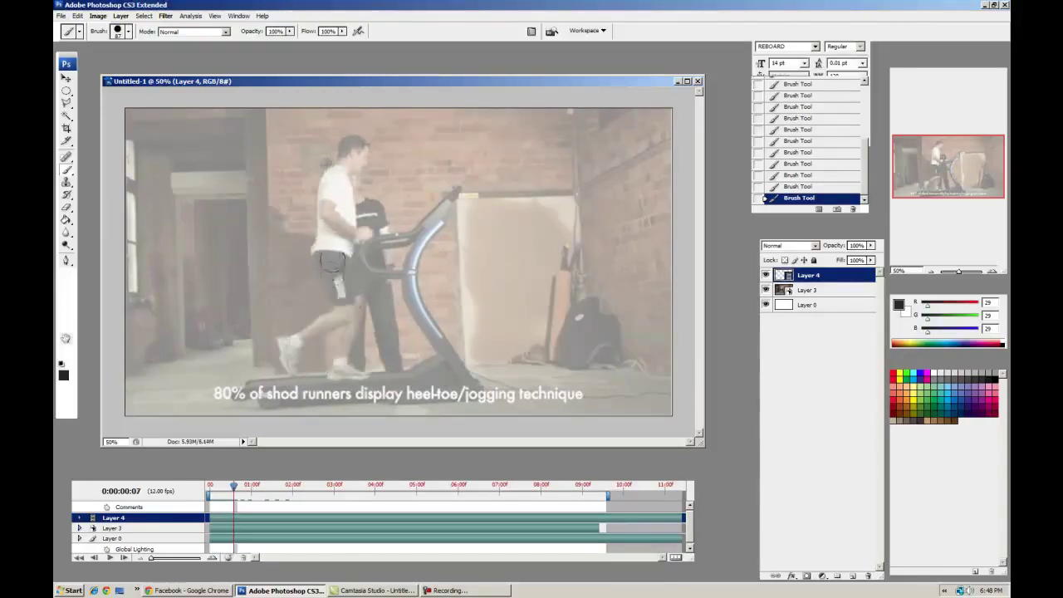
pyautogui.moveTo(330, 258)
pyautogui.mouseDown()
pyautogui.moveTo(345, 327)
pyautogui.moveTo(296, 343)
pyautogui.moveTo(336, 274)
pyautogui.moveTo(353, 322)
pyautogui.moveTo(299, 341)
pyautogui.mouseUp()
pyautogui.press('pagedown')
pyautogui.press('pagedown')
pyautogui.moveTo(330, 258); pyautogui.dragTo(331, 334)
pyautogui.press('pagedown')
pyautogui.moveTo(330, 258)
pyautogui.mouseDown()
pyautogui.moveTo(358, 293)
pyautogui.moveTo(355, 339)
pyautogui.moveTo(338, 261)
pyautogui.moveTo(359, 294)
pyautogui.moveTo(363, 343)
pyautogui.mouseUp()
pyautogui.press('pagedown')
pyautogui.press('pagedown')
pyautogui.hotkey('ctrl', 'z')
pyautogui.press('pageup')
pyautogui.press('pagedown')
pyautogui.moveTo(331, 243)
pyautogui.mouseDown()
pyautogui.moveTo(359, 296)
pyautogui.moveTo(358, 353)
pyautogui.mouseUp()
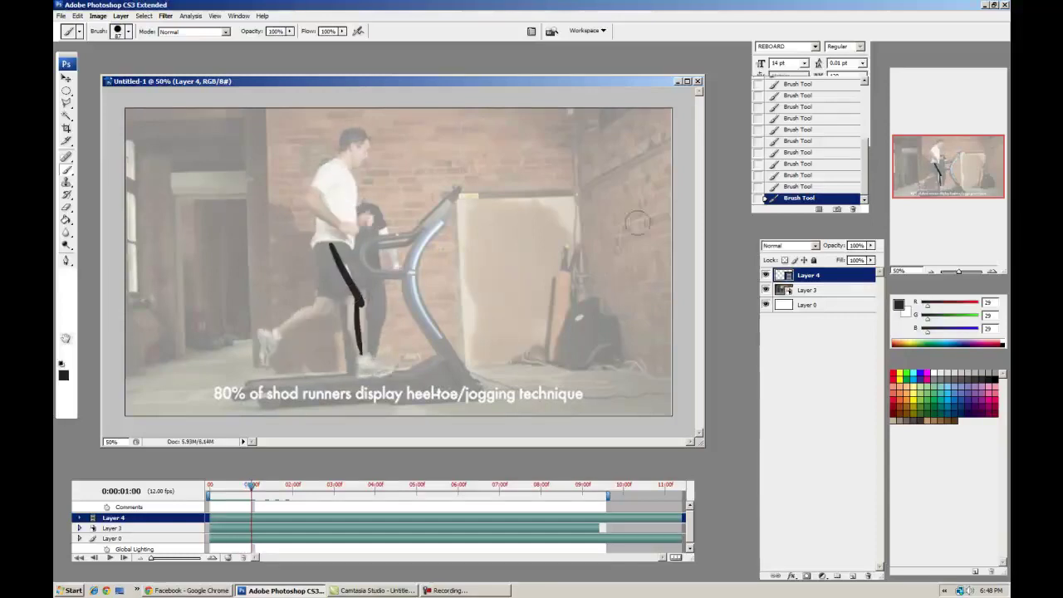
# Add another blank video layer, Layer 5, at 50% opacity
pyautogui.click(120, 16)
pyautogui.moveTo(205, 183)
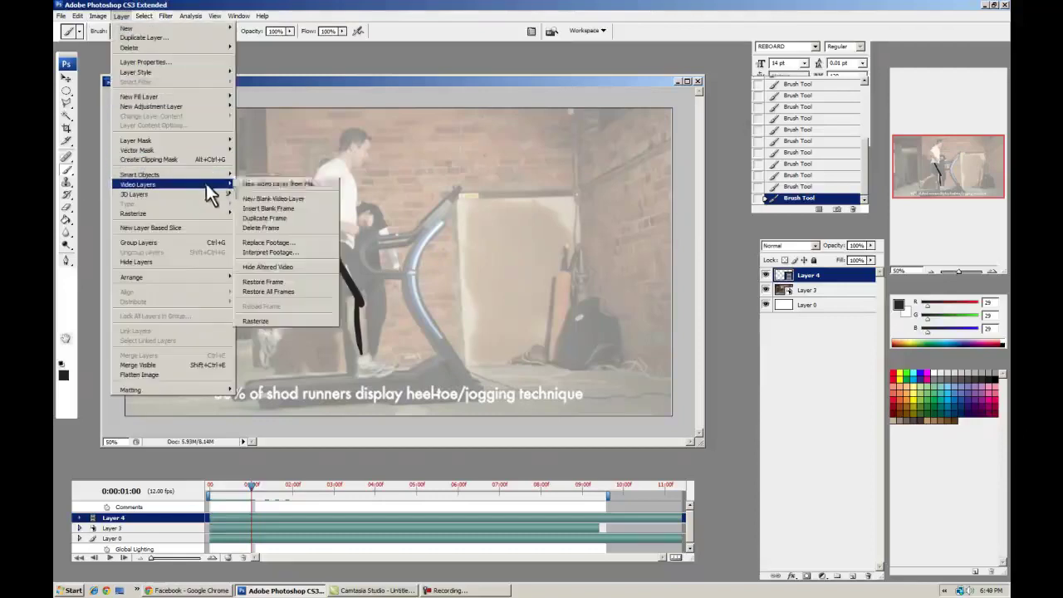
pyautogui.click(271, 199)
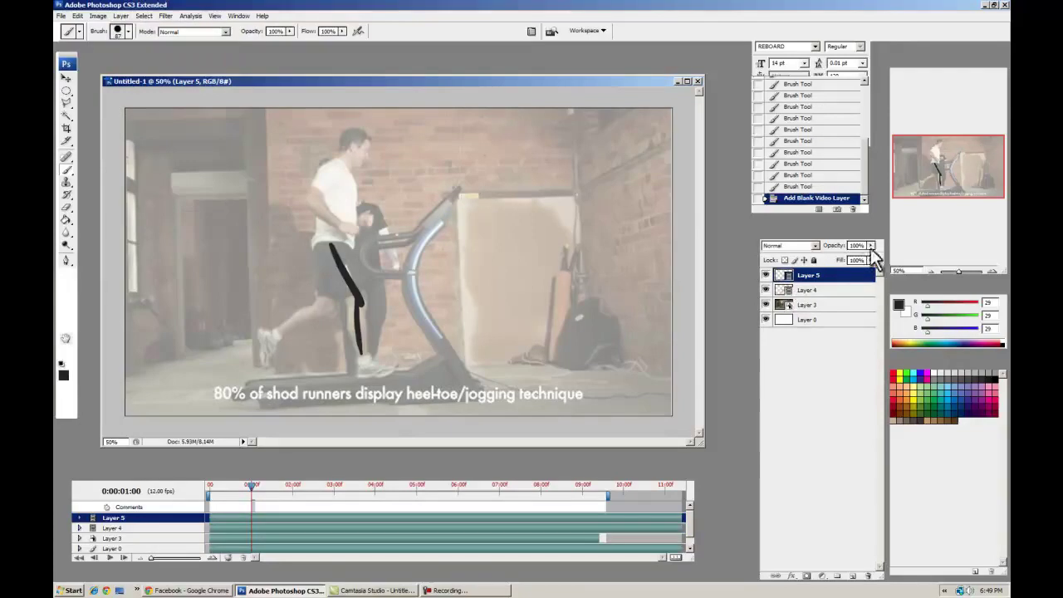
pyautogui.moveTo(871, 245); pyautogui.dragTo(855, 249)
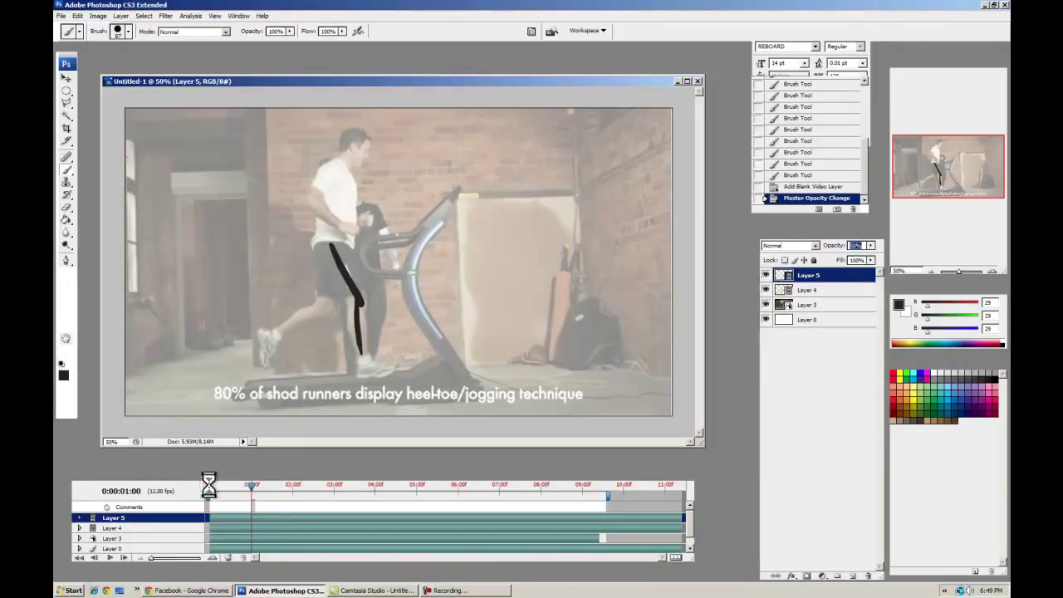
# From the first frame, trace the runner's other leg on frames 0 through 5
pyautogui.click(212, 487)
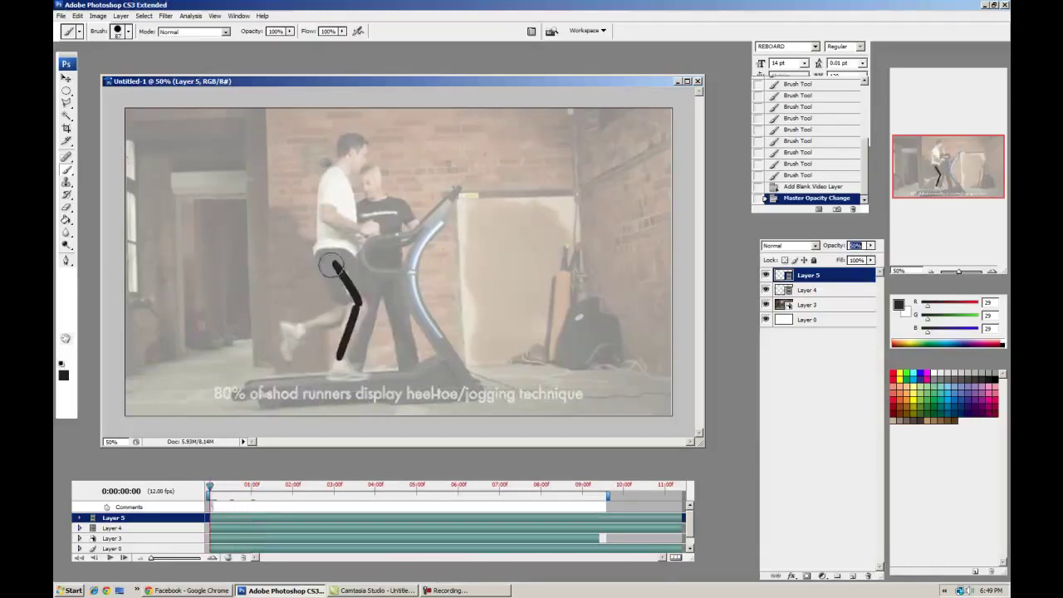
pyautogui.moveTo(331, 265); pyautogui.dragTo(337, 306)
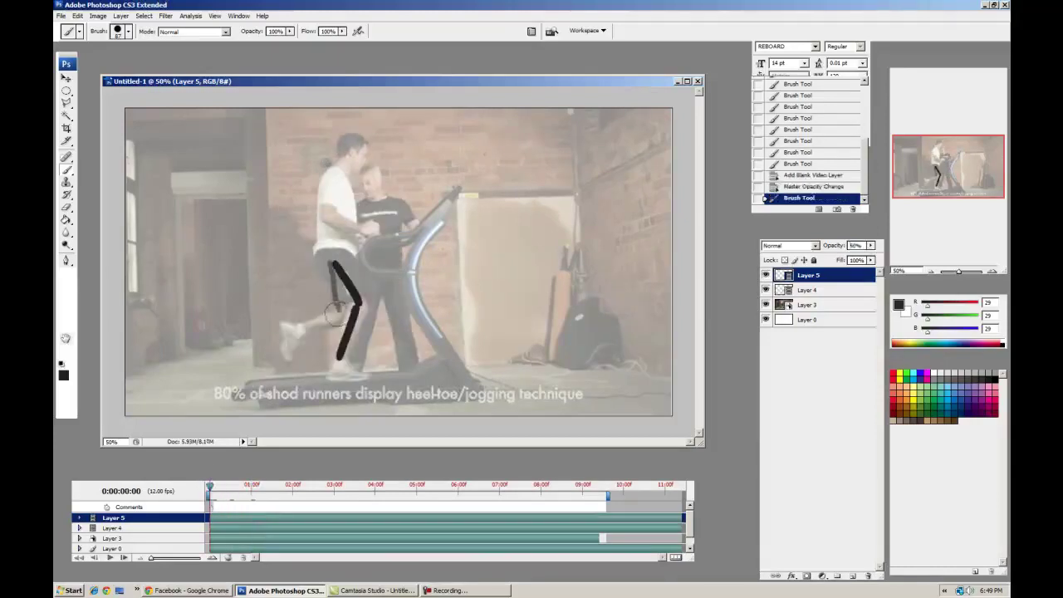
pyautogui.hotkey('ctrl', 'z')
pyautogui.moveTo(332, 262)
pyautogui.mouseDown()
pyautogui.moveTo(338, 312)
pyautogui.moveTo(291, 334)
pyautogui.mouseUp()
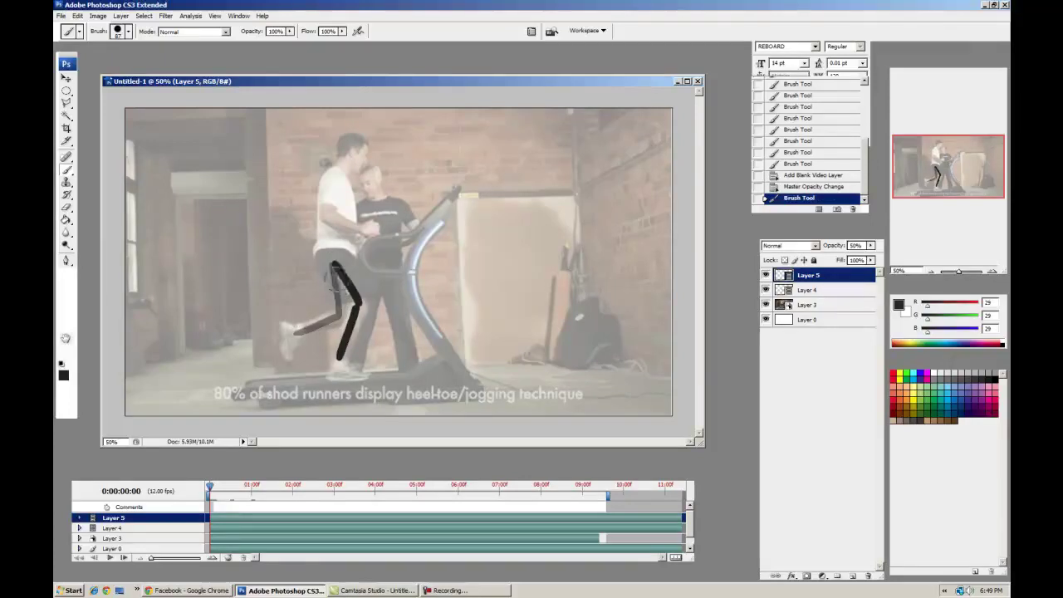
pyautogui.press('Right')
pyautogui.moveTo(332, 261)
pyautogui.mouseDown()
pyautogui.moveTo(353, 305)
pyautogui.moveTo(309, 339)
pyautogui.mouseUp()
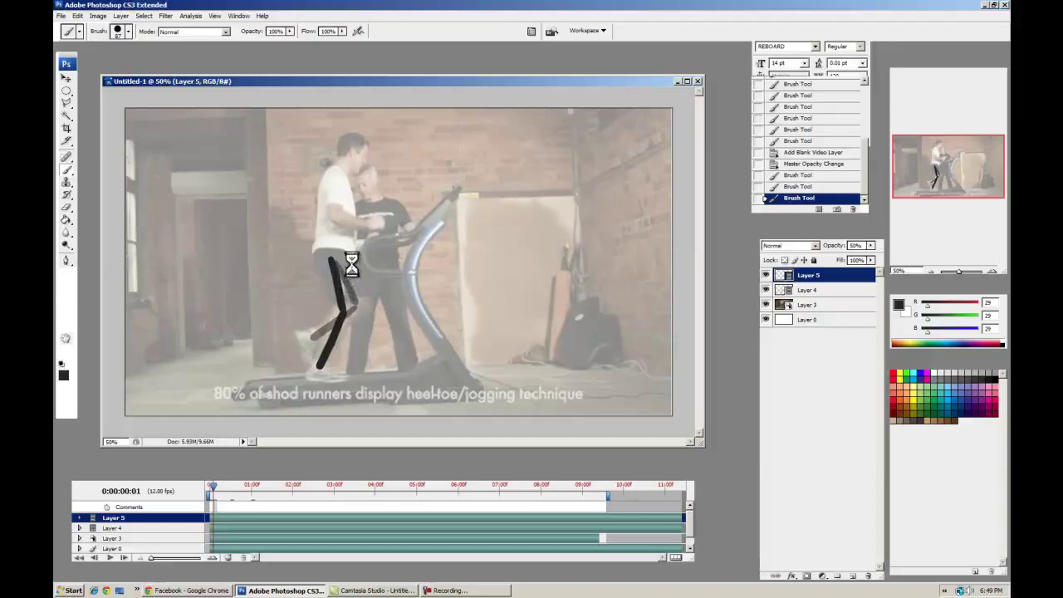
pyautogui.press('Right')
pyautogui.moveTo(337, 255)
pyautogui.mouseDown()
pyautogui.moveTo(364, 300)
pyautogui.moveTo(329, 341)
pyautogui.mouseUp()
pyautogui.press('Right')
pyautogui.moveTo(334, 254)
pyautogui.mouseDown()
pyautogui.moveTo(361, 300)
pyautogui.moveTo(353, 345)
pyautogui.mouseUp()
pyautogui.press('Right')
pyautogui.moveTo(334, 252); pyautogui.dragTo(372, 351)
pyautogui.press('Right')
pyautogui.moveTo(335, 250); pyautogui.dragTo(374, 358)
# Trace the leg on frames 6 through 12 and trim the work area to end near one second
pyautogui.press('Right')
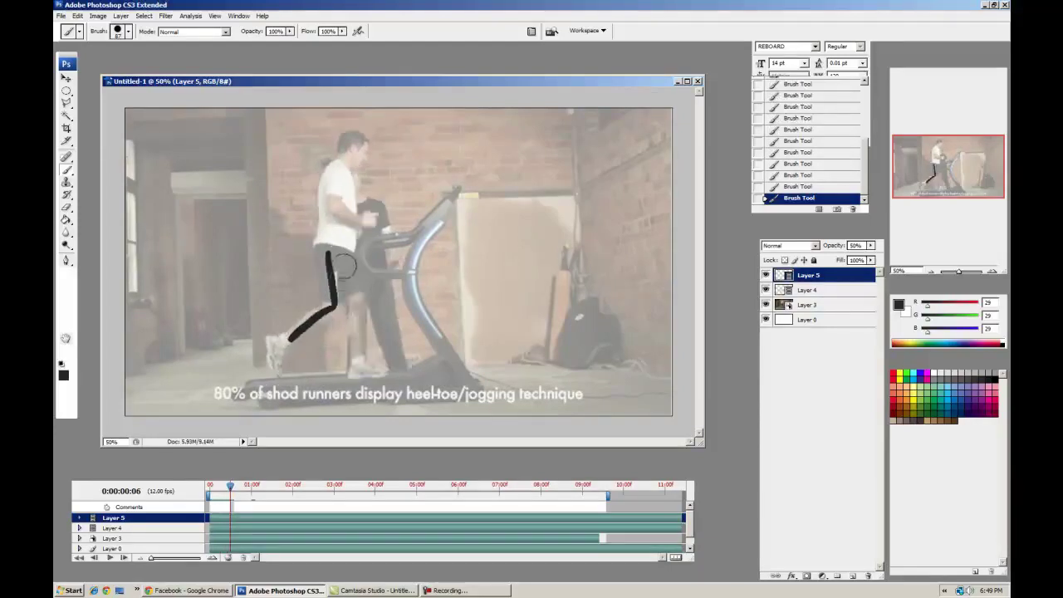
pyautogui.moveTo(335, 252)
pyautogui.mouseDown()
pyautogui.moveTo(358, 304)
pyautogui.moveTo(373, 359)
pyautogui.mouseUp()
pyautogui.press('Right')
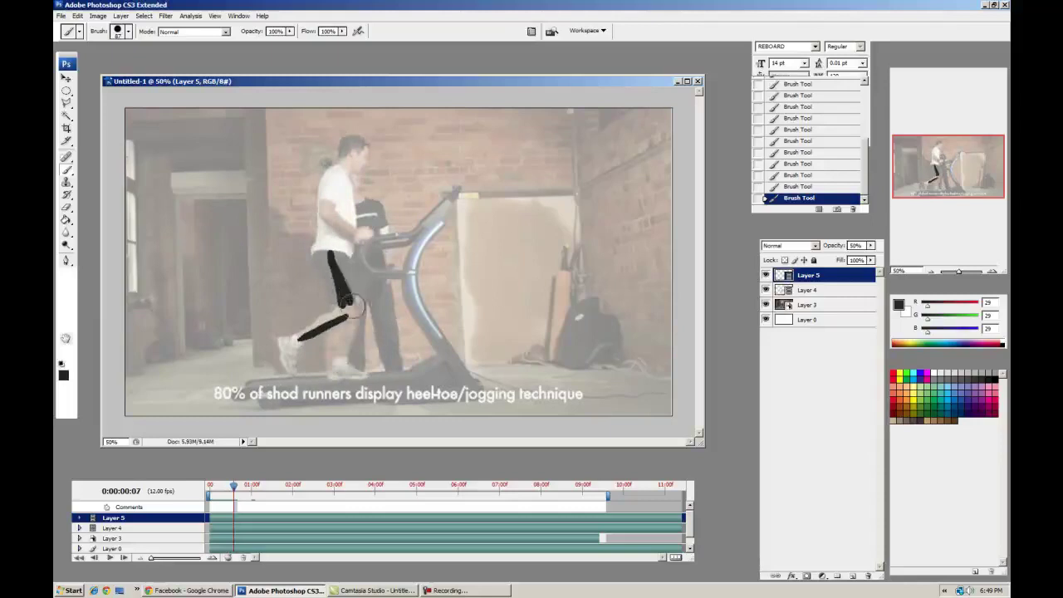
pyautogui.press('Right')
pyautogui.moveTo(329, 264); pyautogui.dragTo(355, 309)
pyautogui.press('Right')
pyautogui.moveTo(328, 262)
pyautogui.mouseDown()
pyautogui.moveTo(333, 329)
pyautogui.moveTo(308, 359)
pyautogui.mouseUp()
pyautogui.press('Right')
pyautogui.moveTo(325, 254)
pyautogui.mouseDown()
pyautogui.moveTo(314, 314)
pyautogui.moveTo(291, 348)
pyautogui.mouseUp()
pyautogui.press('Right')
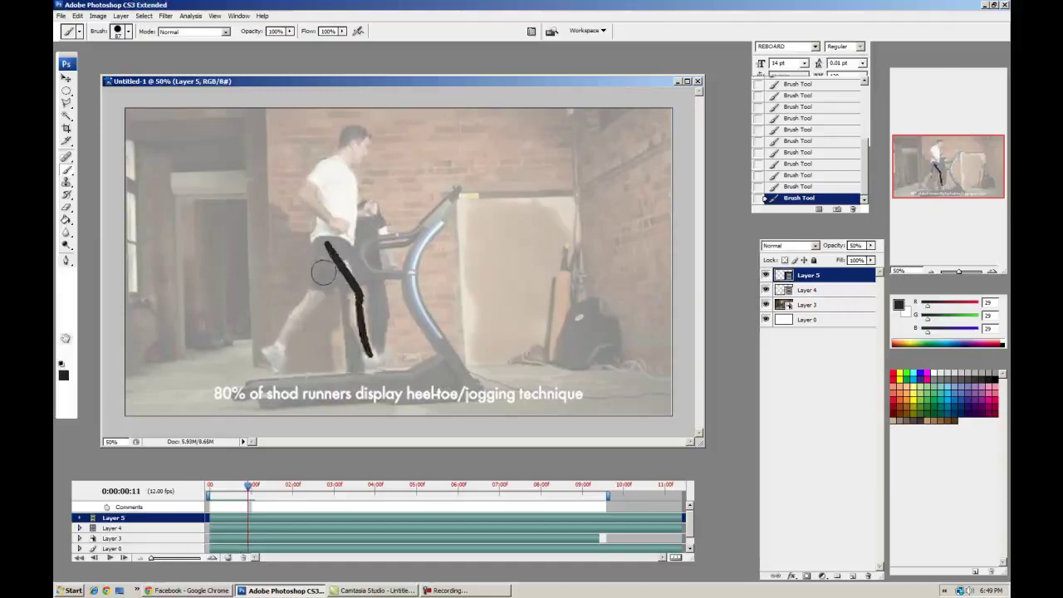
pyautogui.moveTo(325, 250)
pyautogui.mouseDown()
pyautogui.moveTo(316, 300)
pyautogui.moveTo(287, 341)
pyautogui.mouseUp()
pyautogui.press('Right')
pyautogui.moveTo(326, 248); pyautogui.dragTo(309, 316)
pyautogui.press('Right')
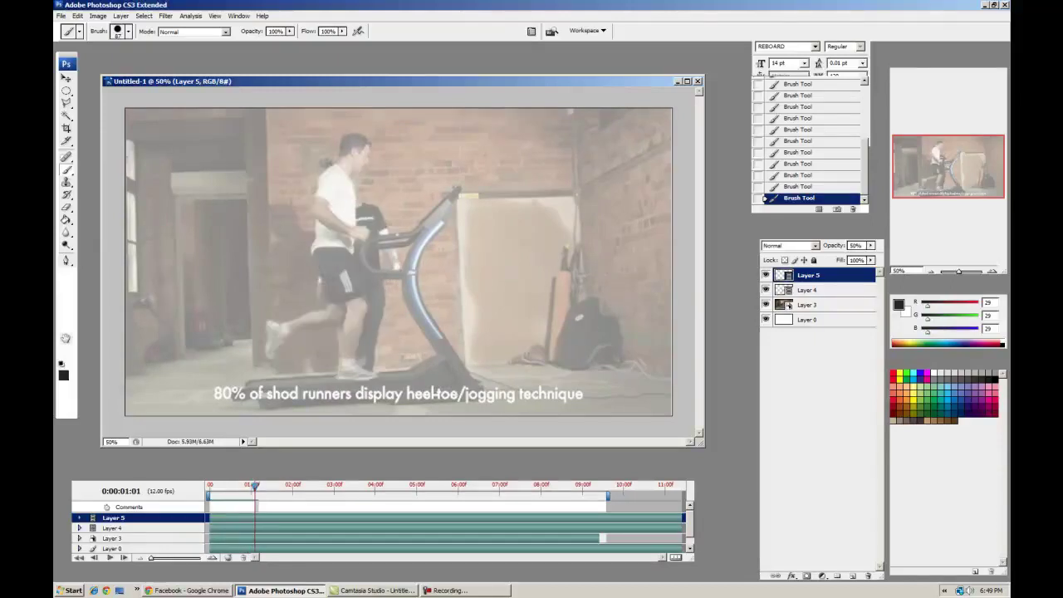
pyautogui.moveTo(608, 496); pyautogui.dragTo(253, 495)
# Play the traced animation and hide the runner footage layer, Layer 3
pyautogui.press('space')
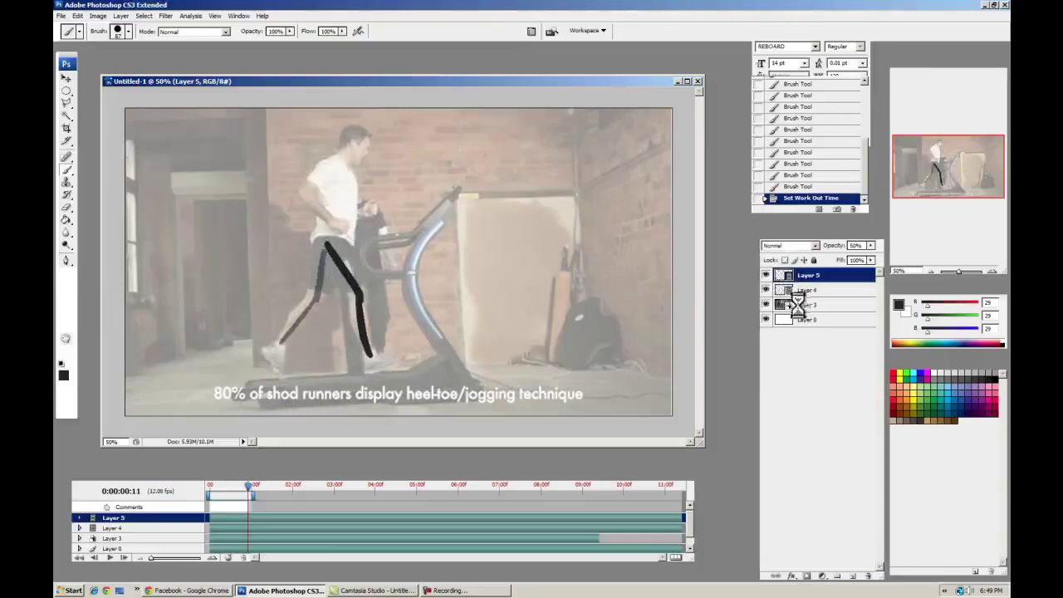
pyautogui.click(766, 305)
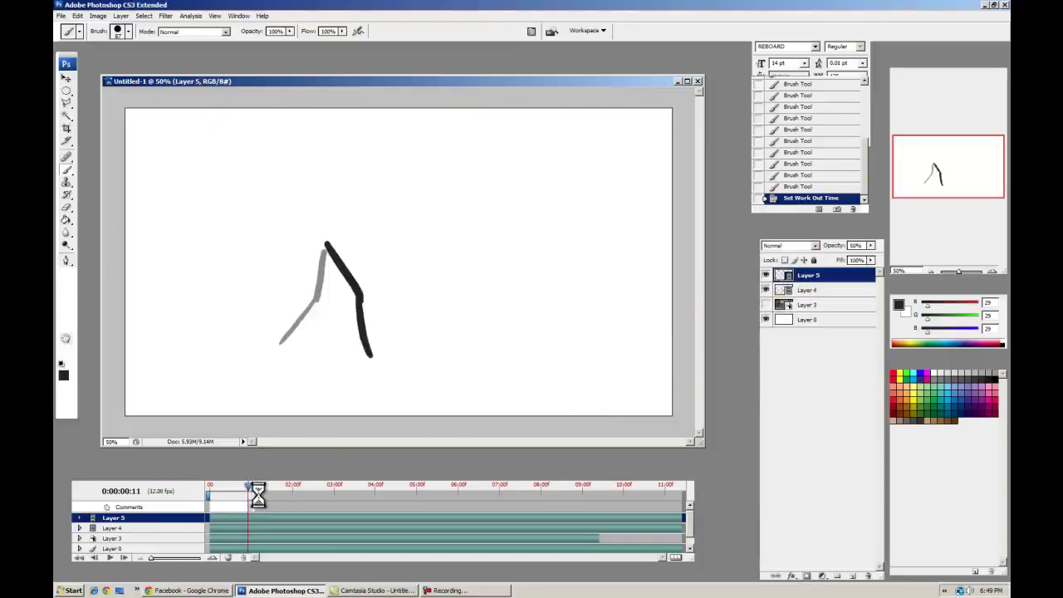
pyautogui.press('space')
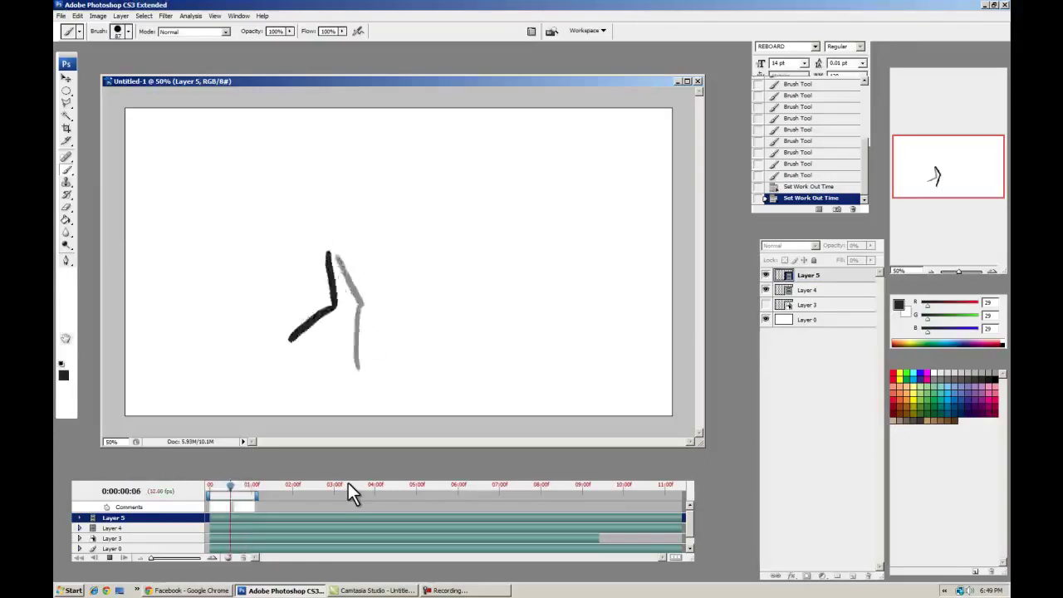
pyautogui.press('space')
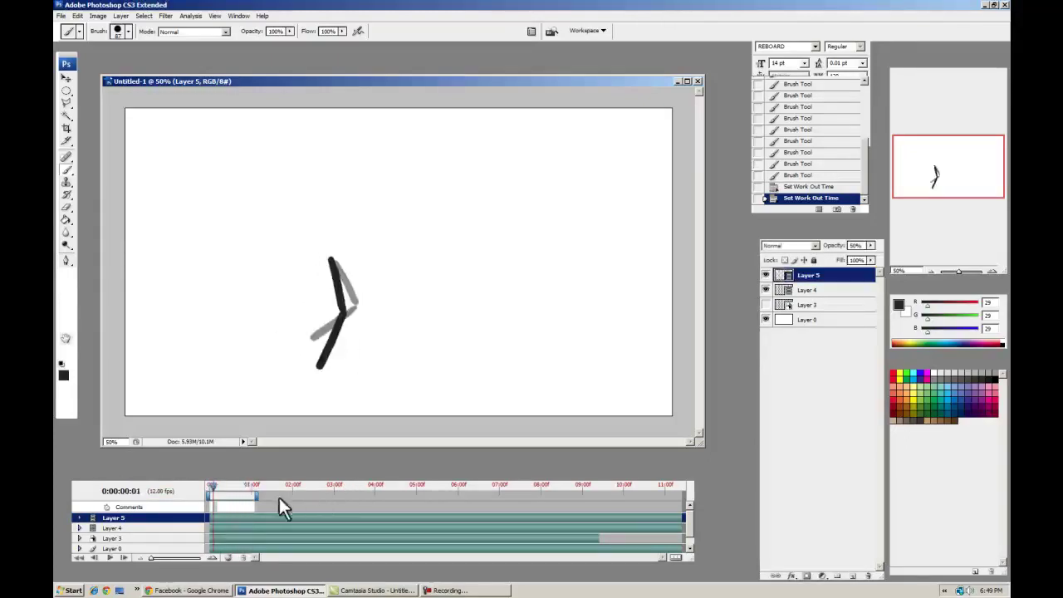
# Set the work area end to the last traced frame and hide the white background Layer 0
pyautogui.click(255, 497)
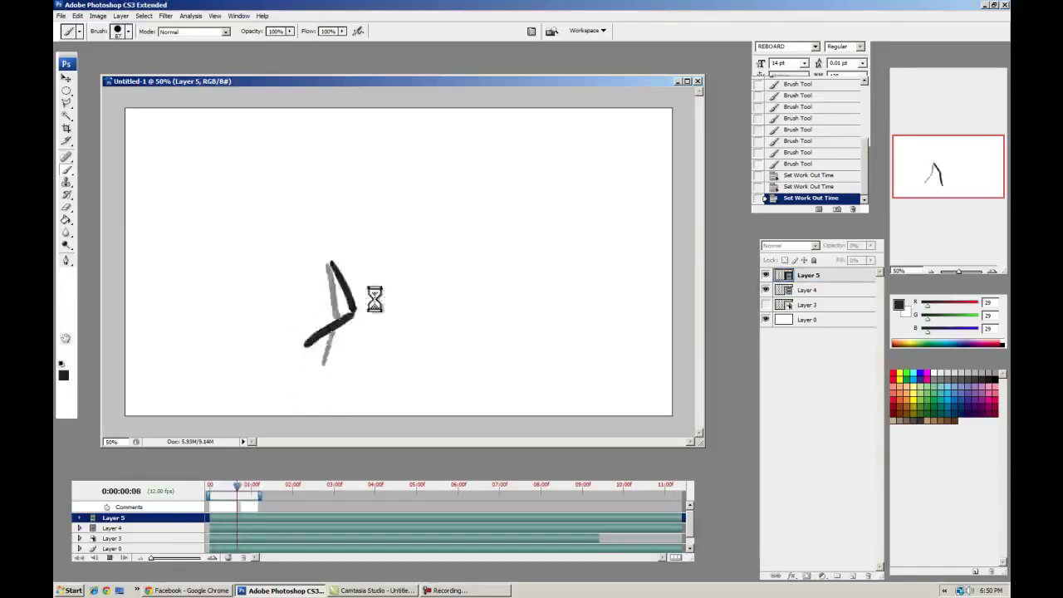
pyautogui.click(352, 304)
pyautogui.click(765, 321)
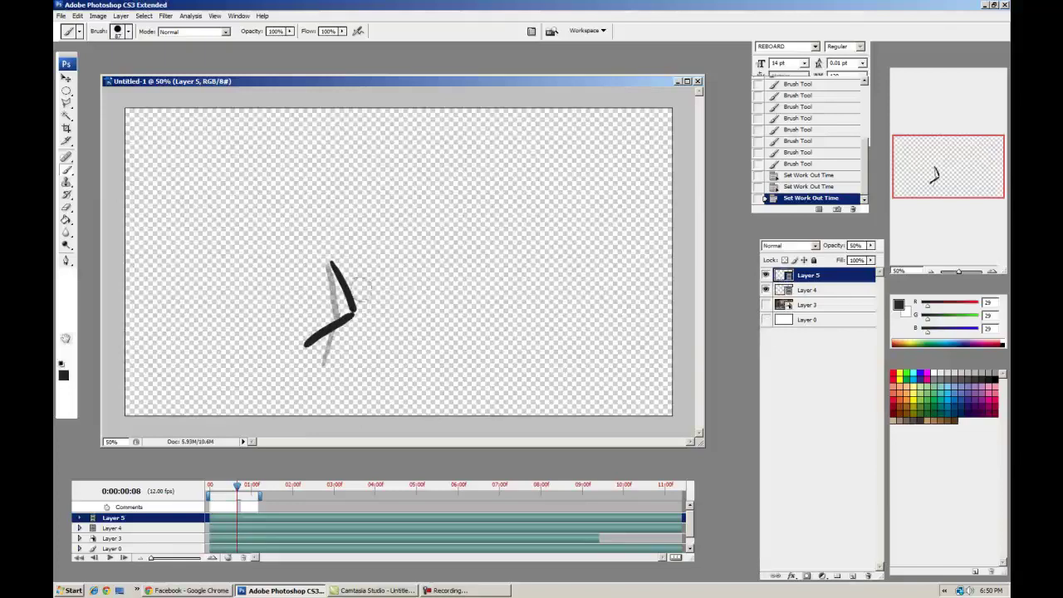
pyautogui.press('v')
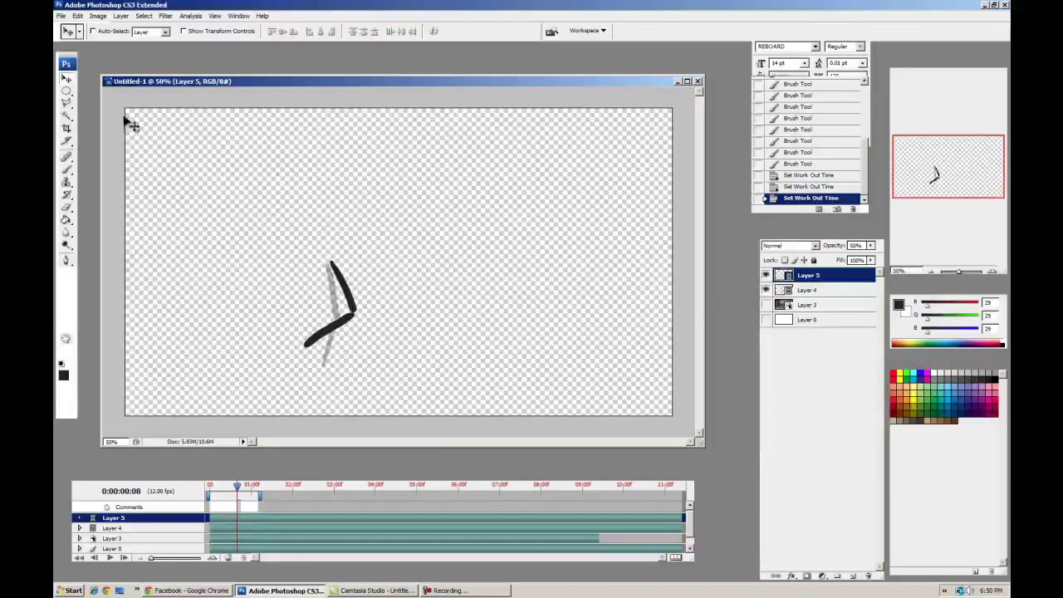
# Render the selected frames as a PNG image sequence into a 'walks' subfolder, alpha channel None
pyautogui.click(63, 17)
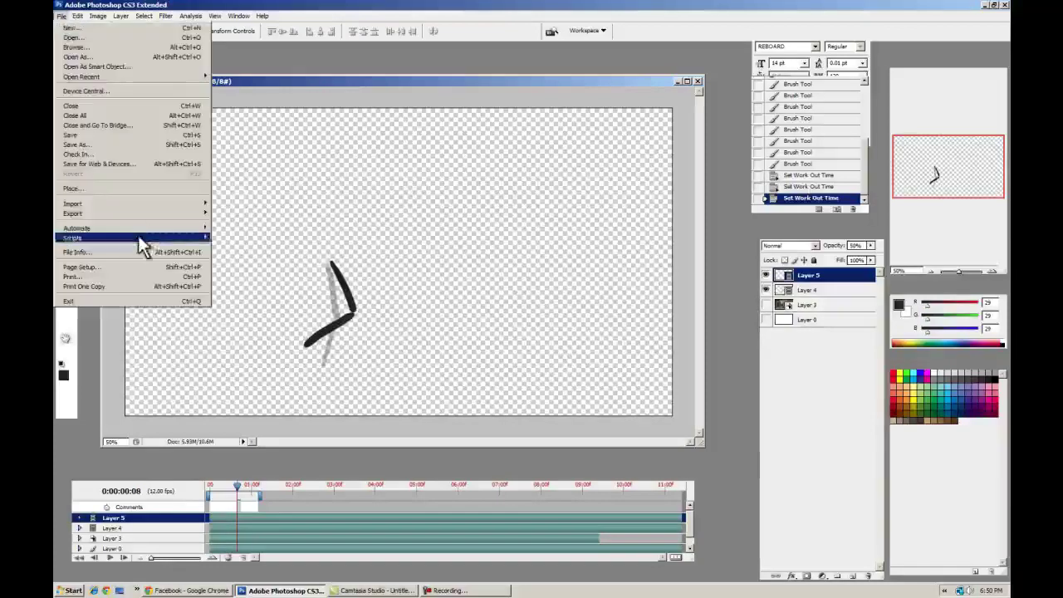
pyautogui.moveTo(143, 218)
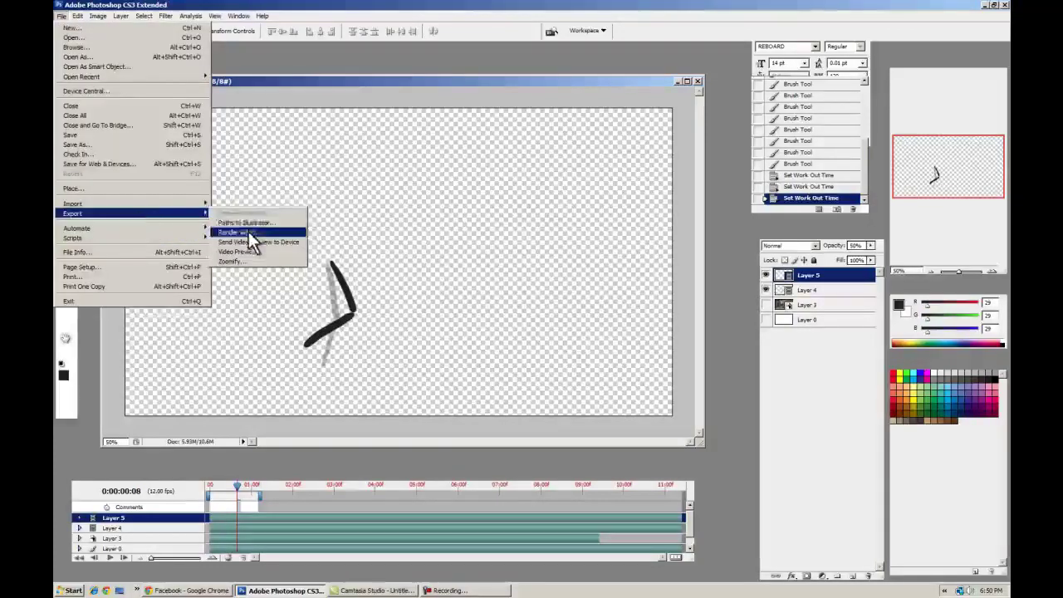
pyautogui.click(250, 237)
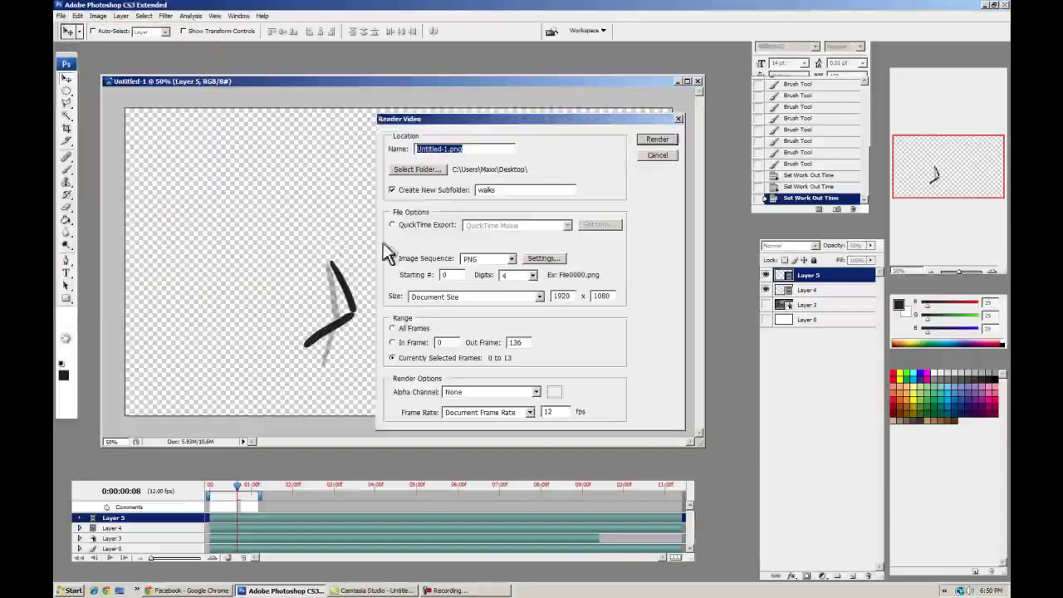
pyautogui.moveTo(528, 124); pyautogui.dragTo(519, 121)
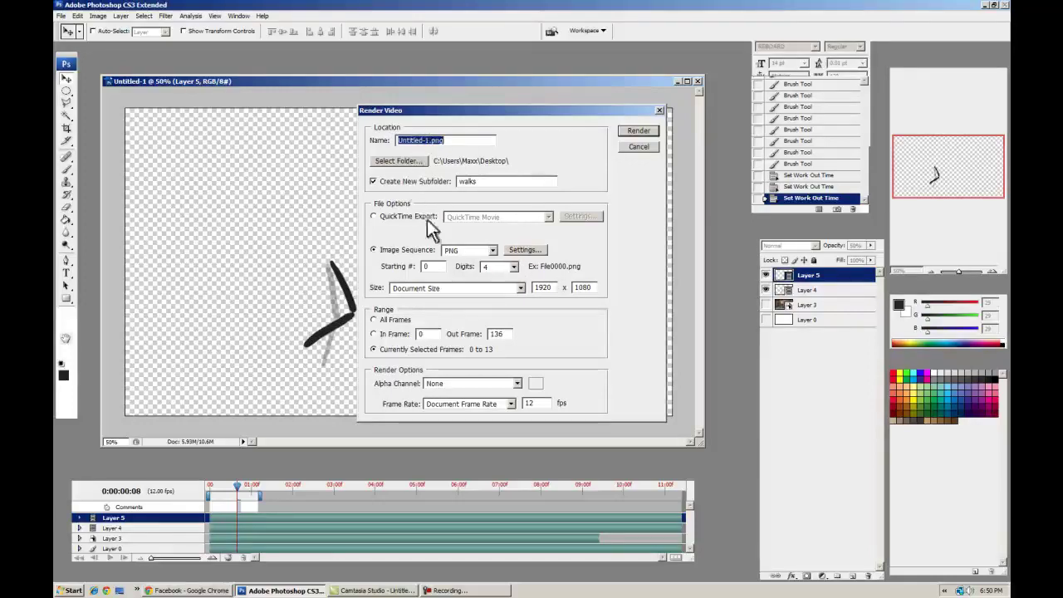
pyautogui.click(380, 254)
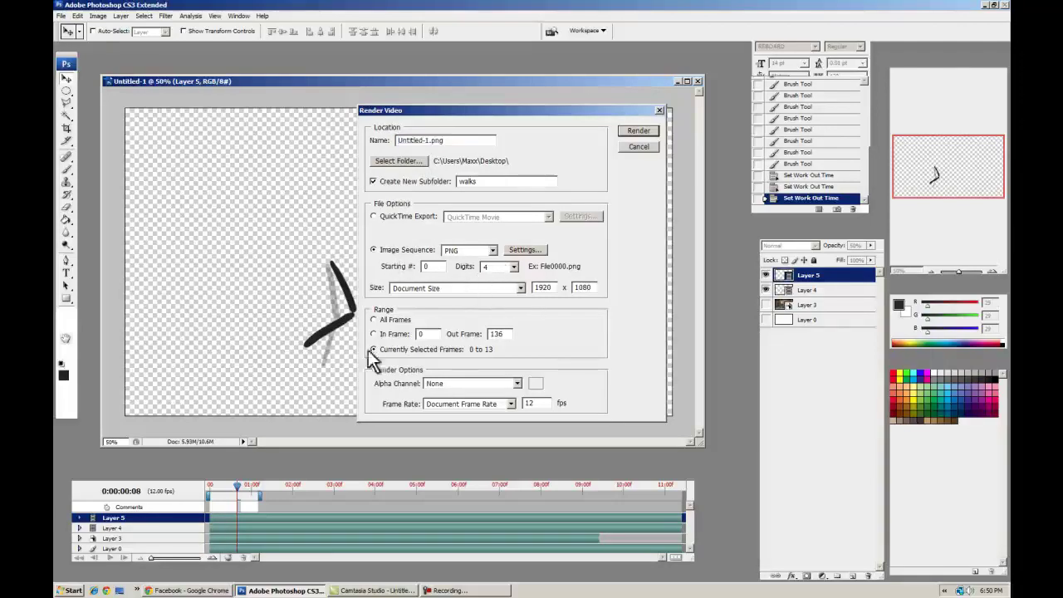
pyautogui.click(461, 385)
pyautogui.click(435, 383)
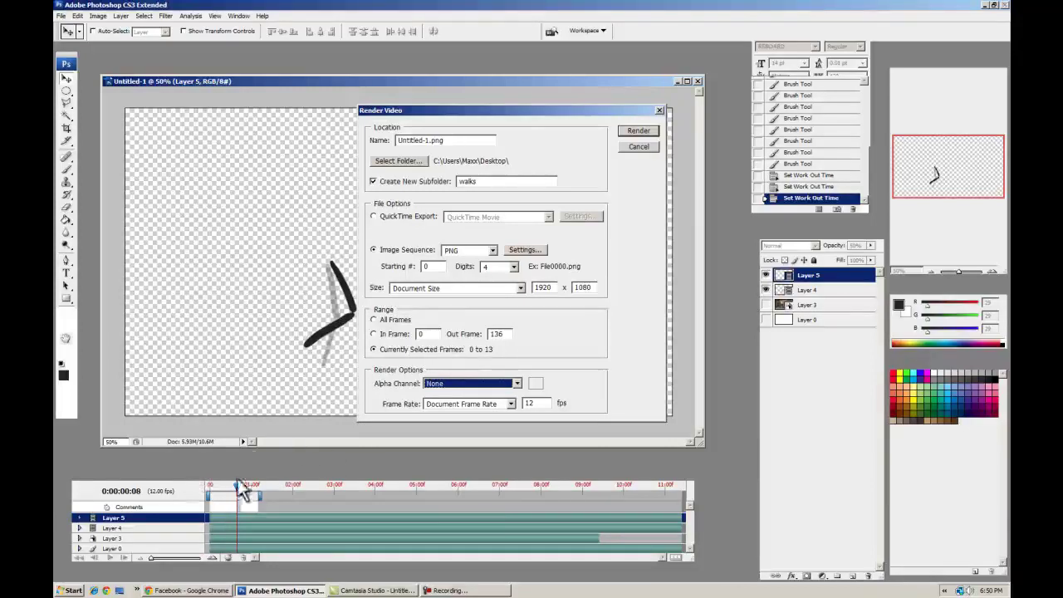
pyautogui.click(641, 130)
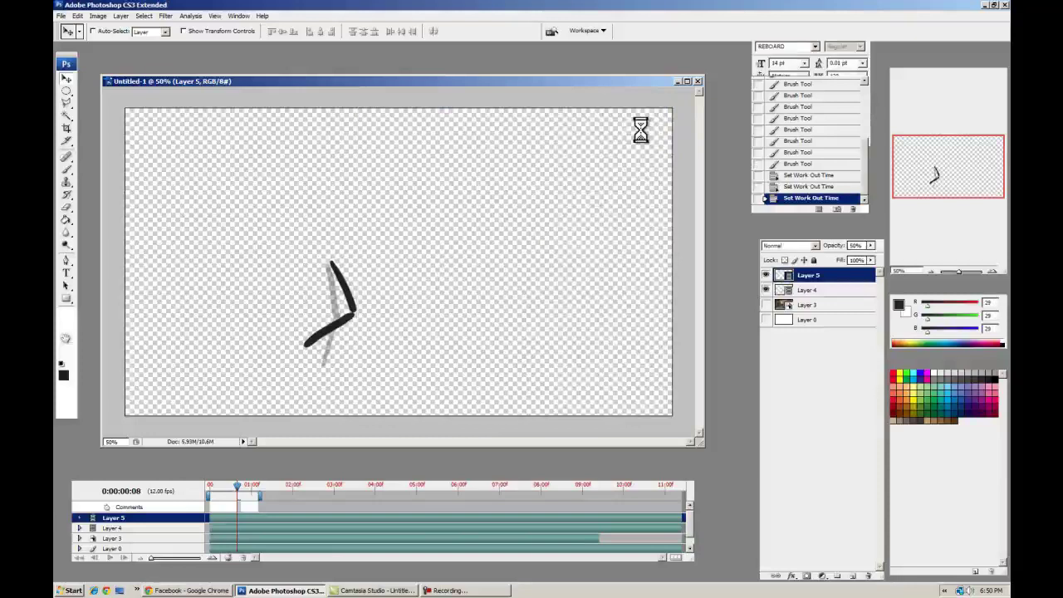